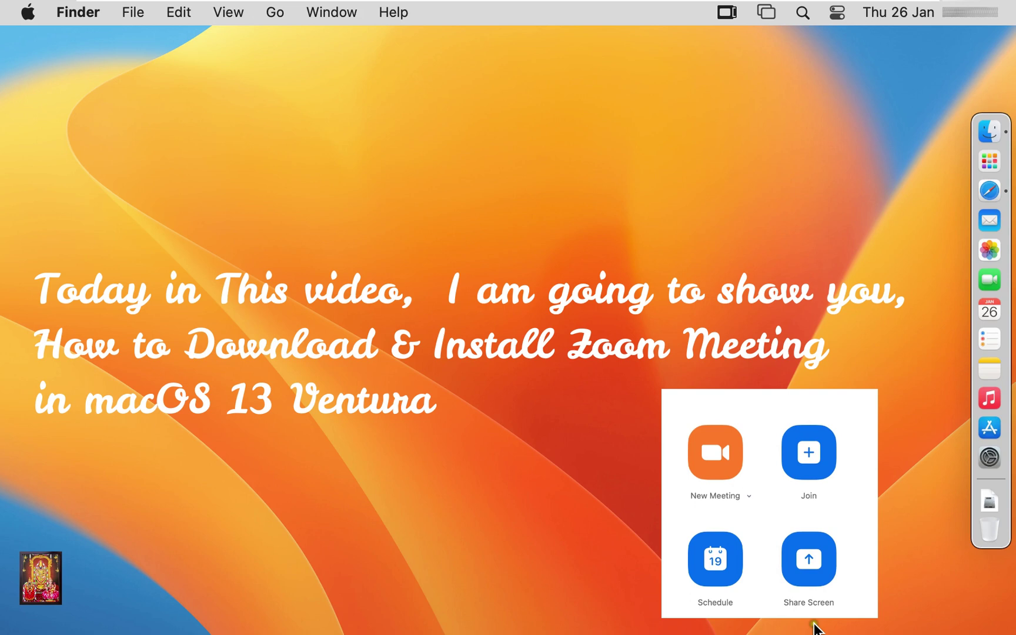
# Check the Mac's details in About This Mac, then close that window.
pyautogui.click(27, 12)
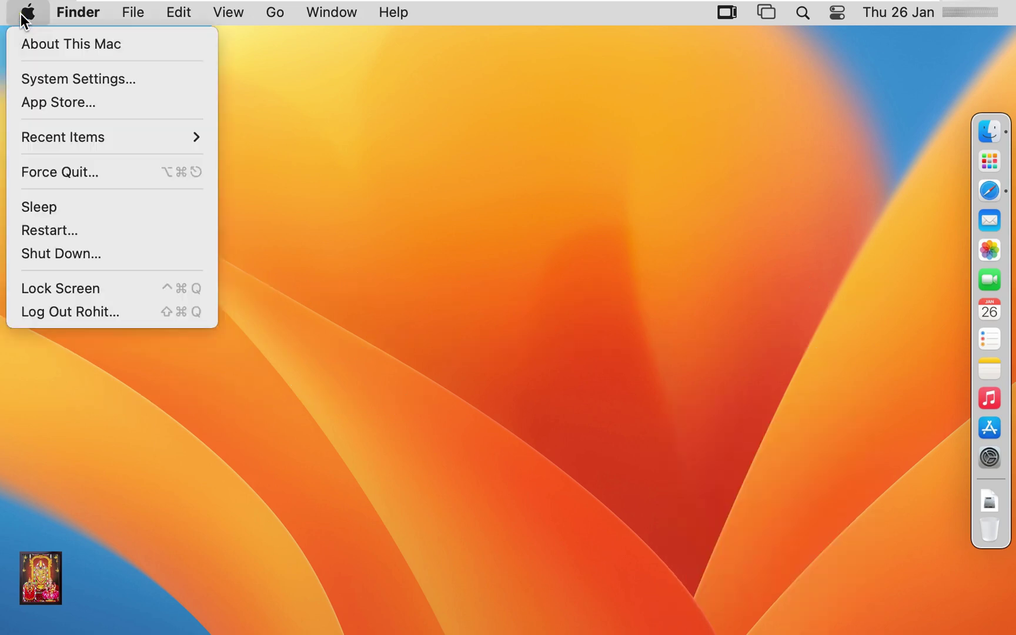
pyautogui.click(48, 43)
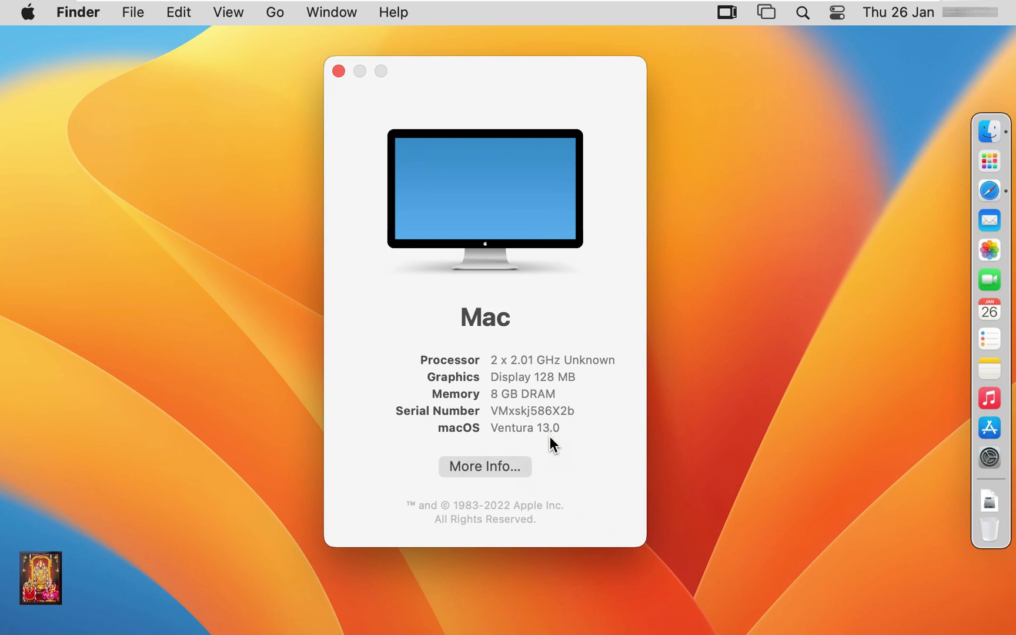
pyautogui.click(340, 71)
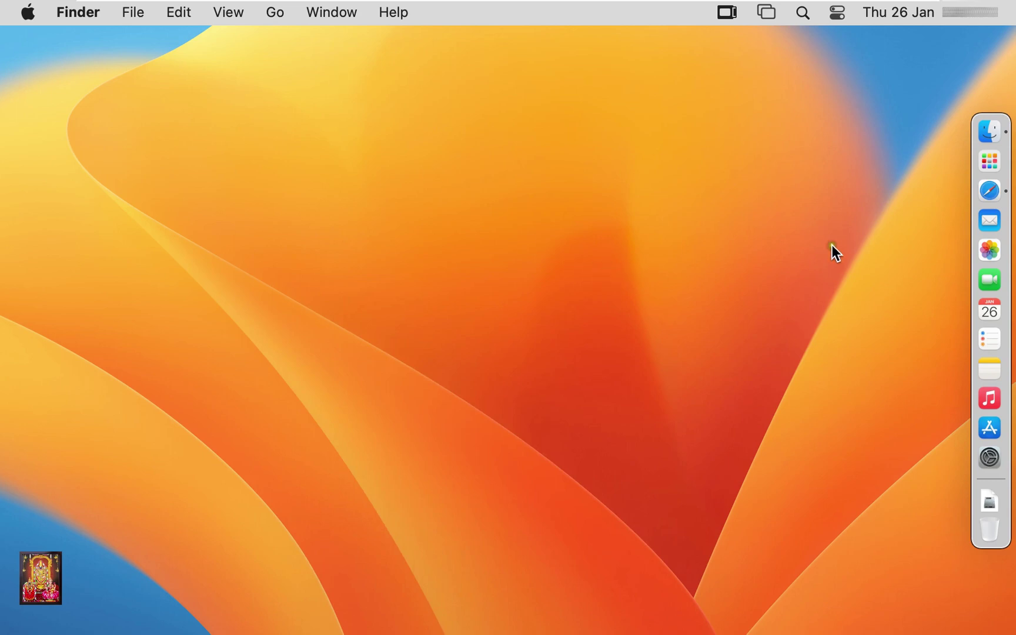
# In Safari, search Google for 'download zoom meeting' after dismissing the sign-in prompt.
pyautogui.click(990, 190)
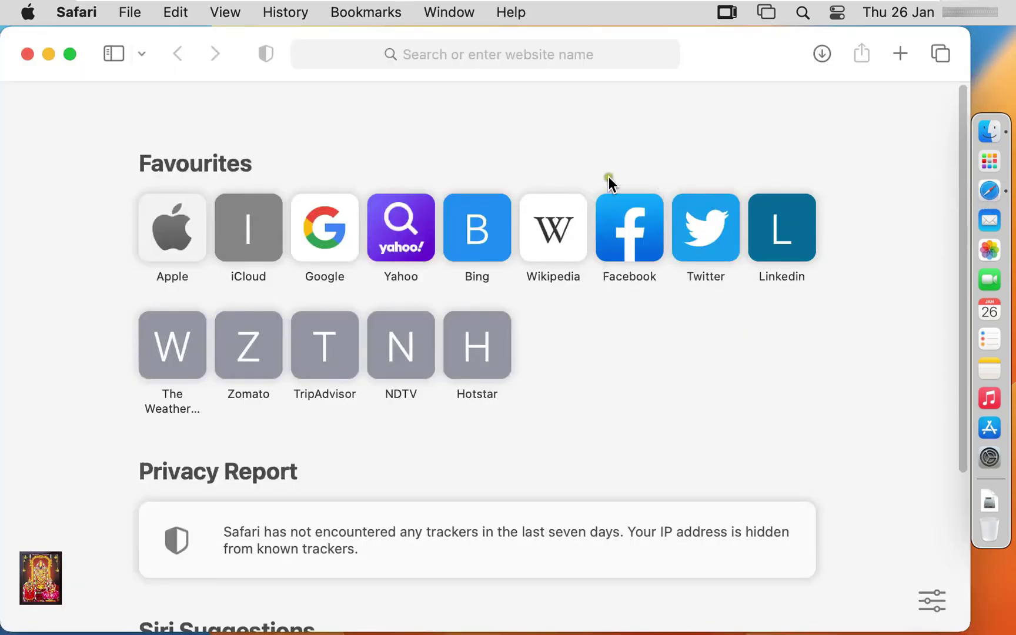
pyautogui.click(317, 239)
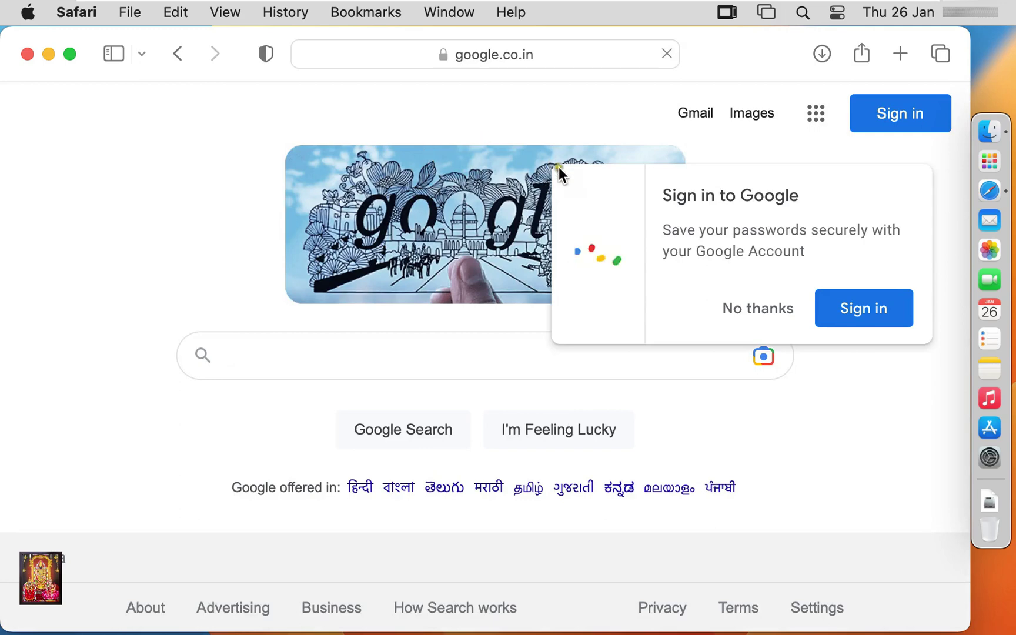
pyautogui.click(728, 312)
pyautogui.click(339, 350)
pyautogui.click(267, 361)
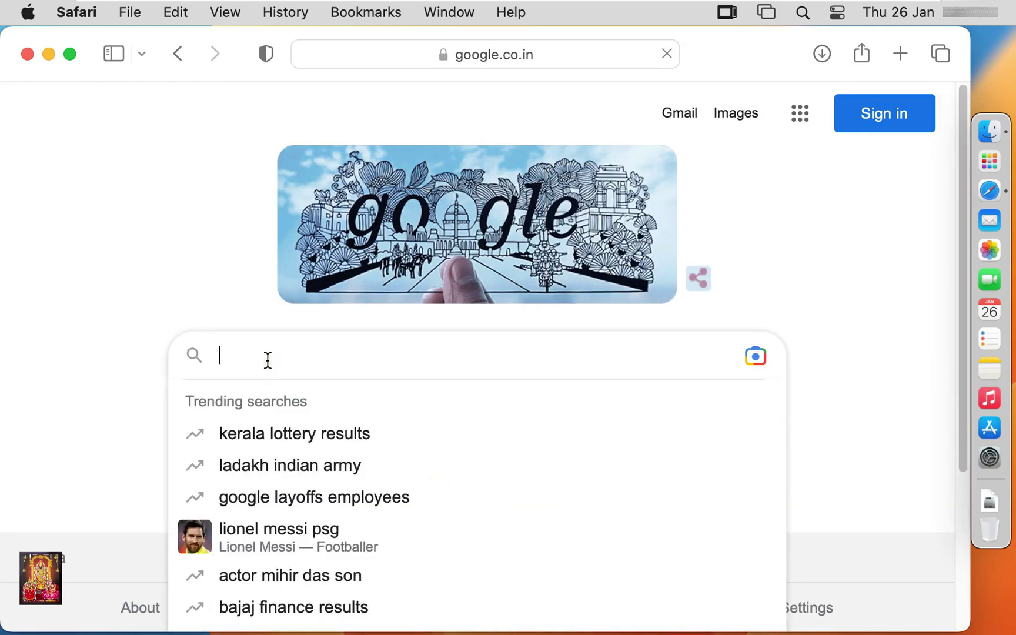
pyautogui.write('downl')
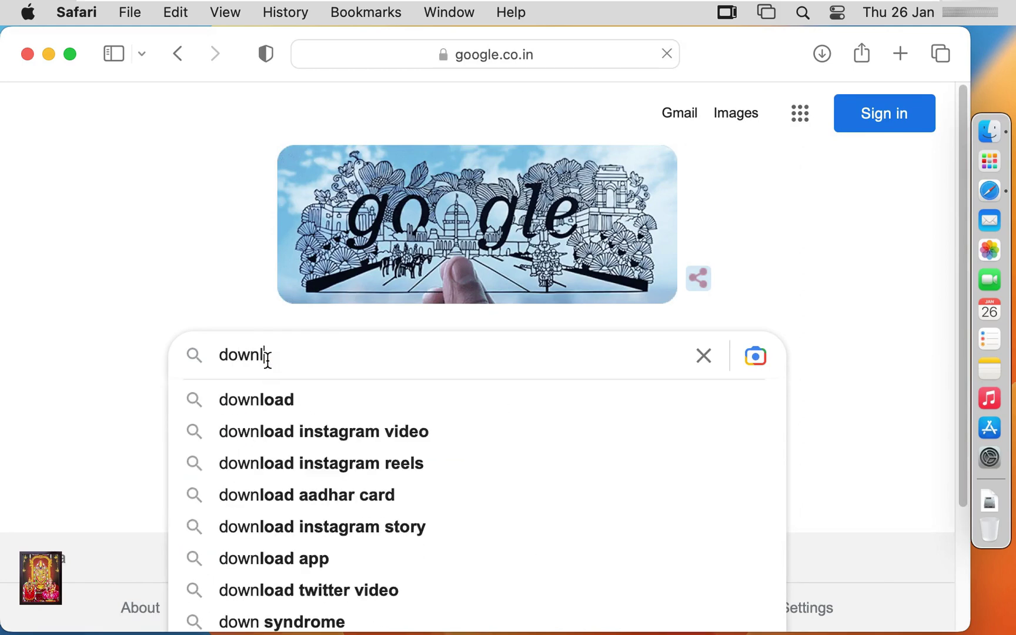
pyautogui.write('oad ')
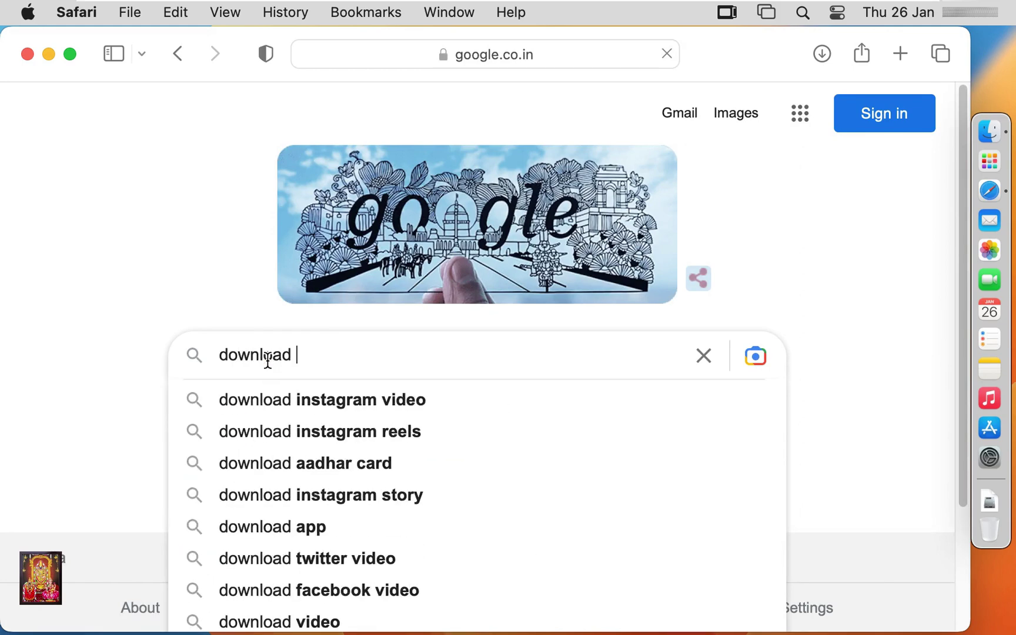
pyautogui.write('zoo')
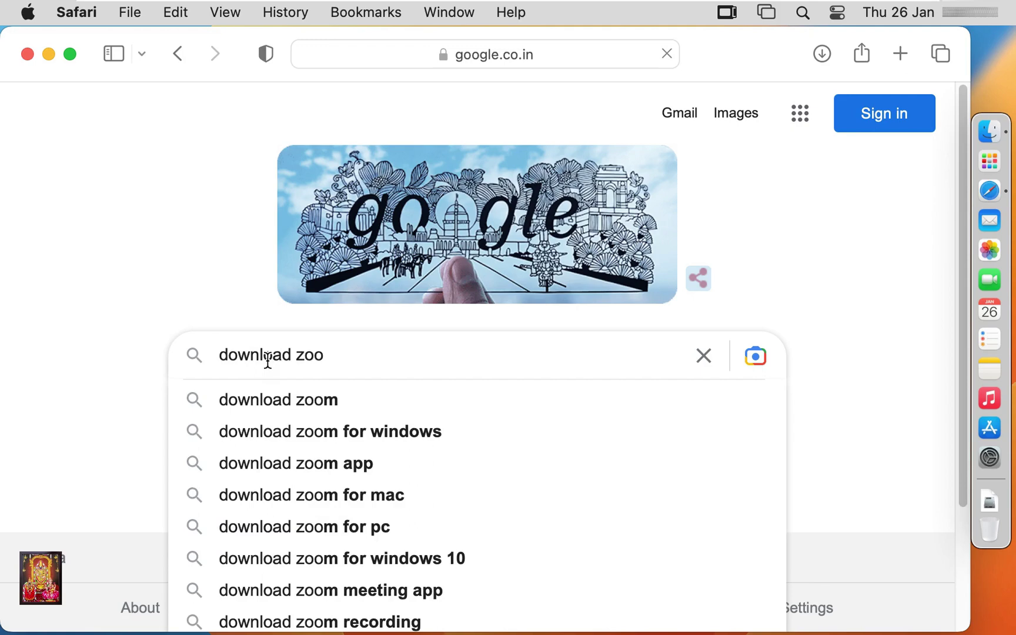
pyautogui.write('m meeti')
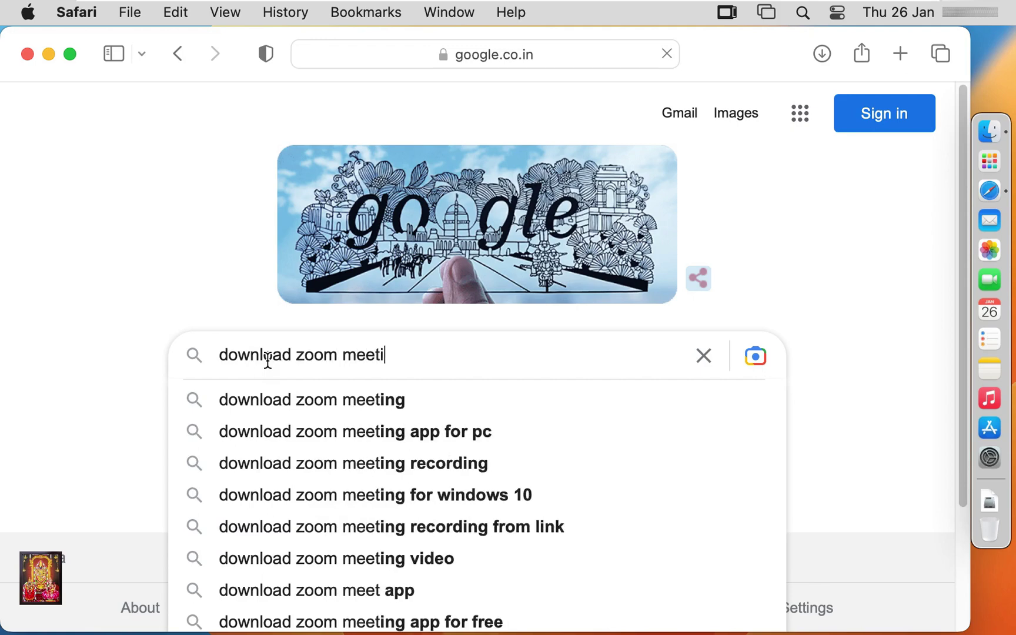
pyautogui.write('ng')
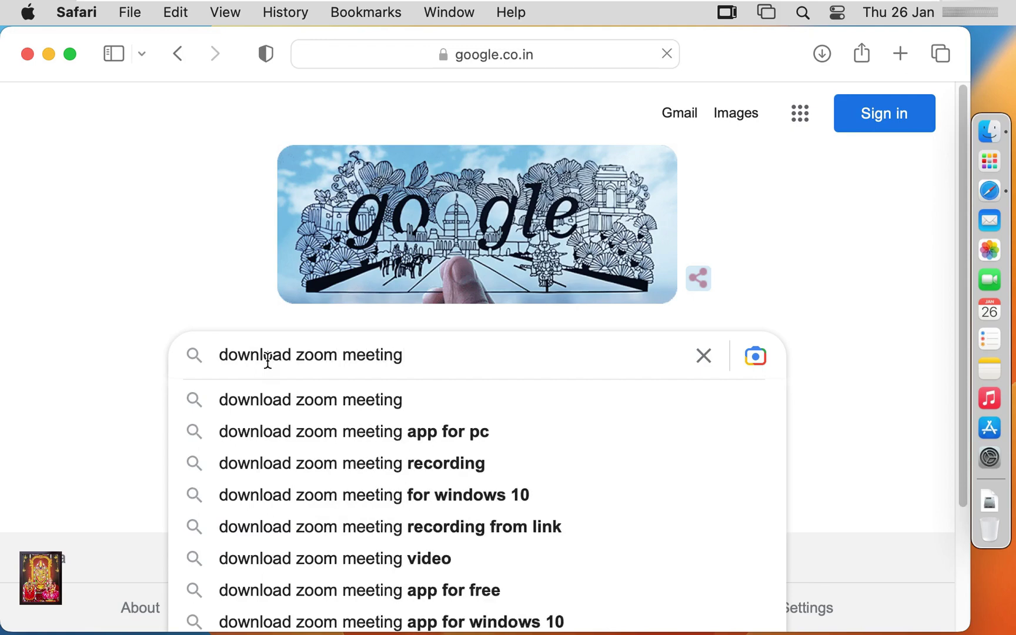
pyautogui.press('Return')
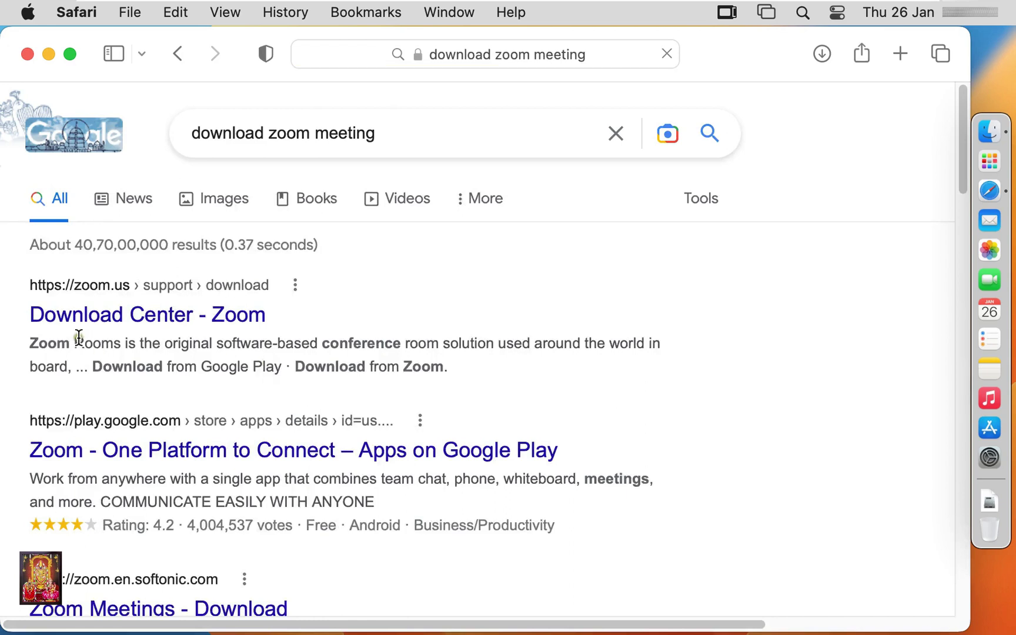
# Open Zoom's Download Center result, dismiss the cookie notice, and reach the Desktop Client section.
pyautogui.click(165, 321)
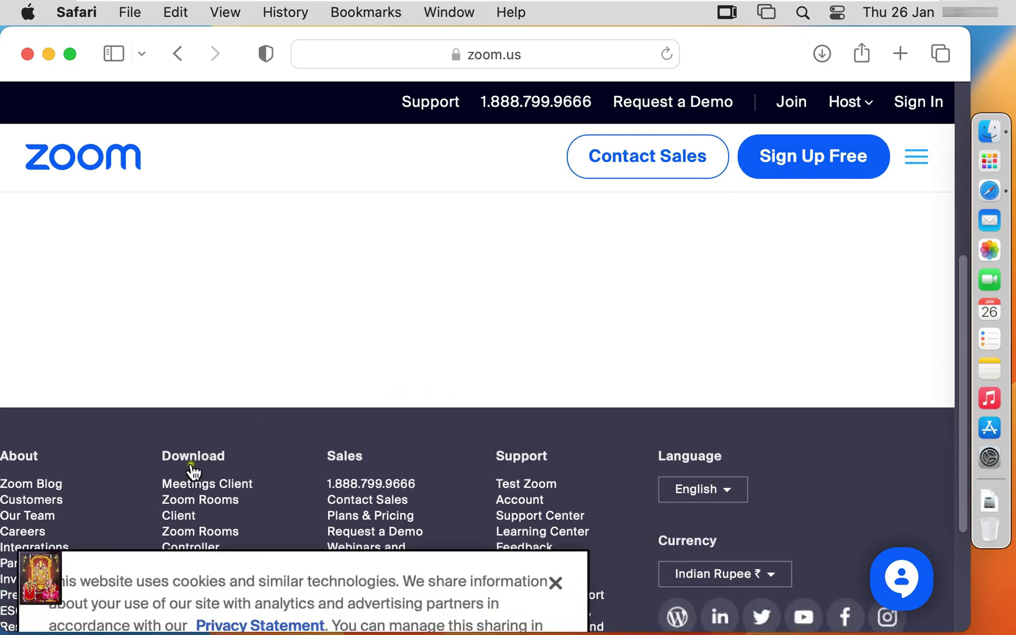
pyautogui.click(560, 534)
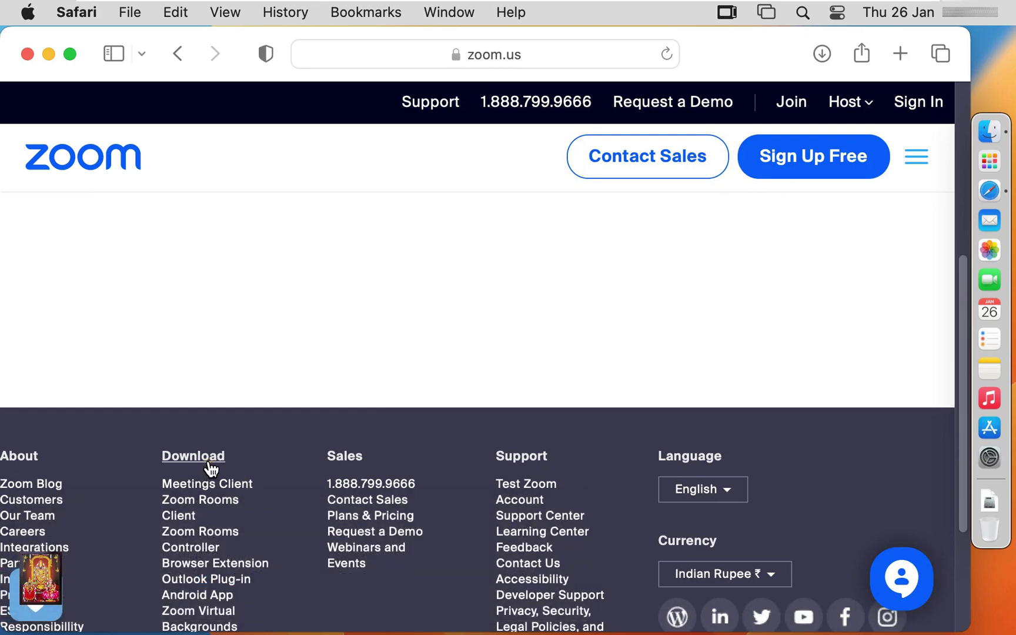
pyautogui.click(179, 515)
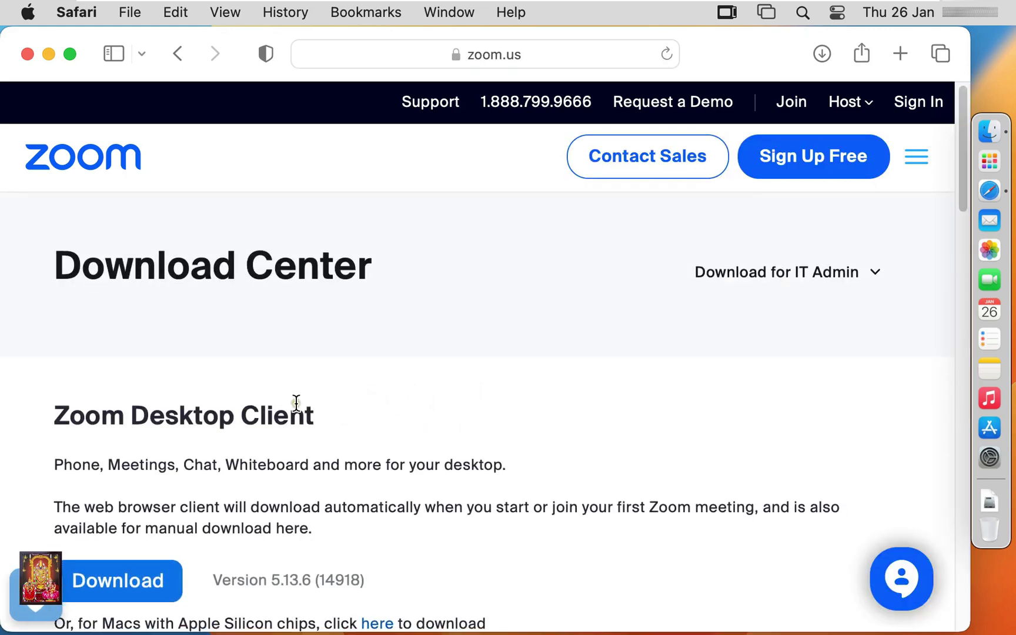
pyautogui.scroll(-4, 310, 402)
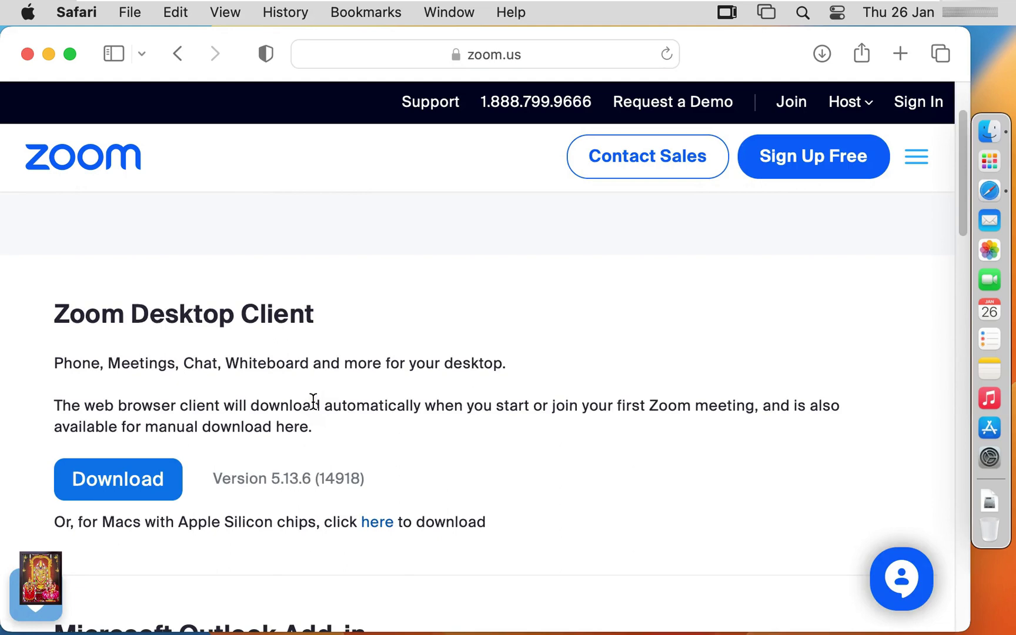
pyautogui.click(119, 497)
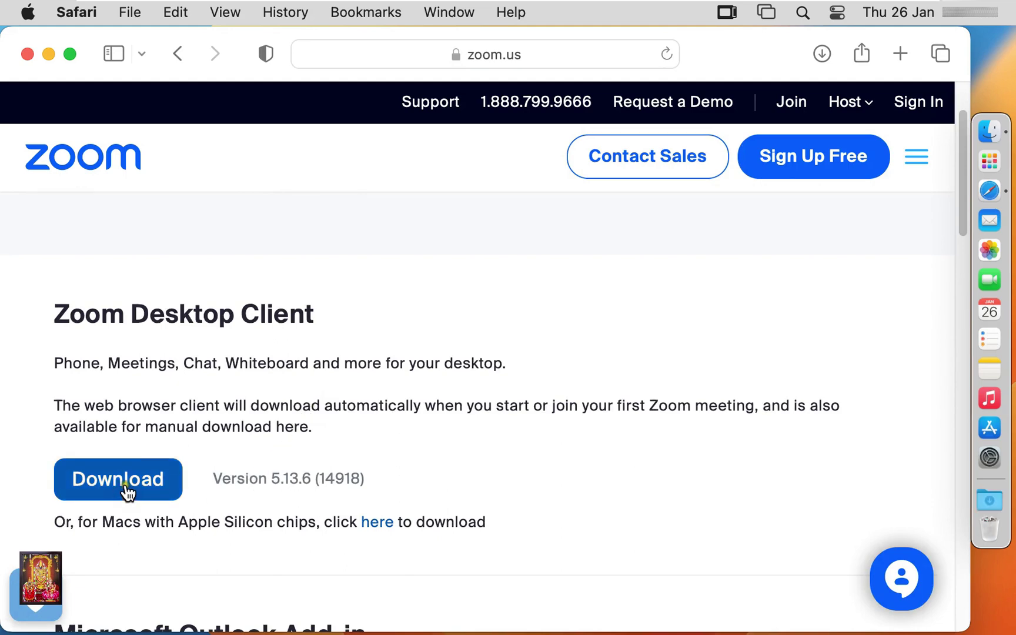
# Download the 97.5 MB zoomusInstallerFull.pkg from zoom.us, then close Safari.
pyautogui.click(126, 486)
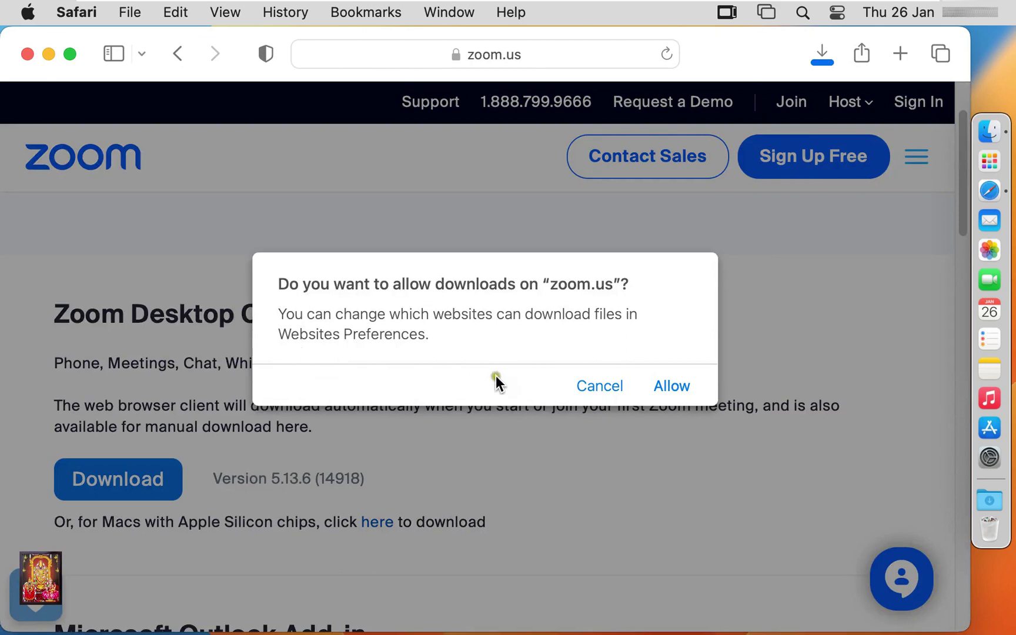
pyautogui.click(678, 389)
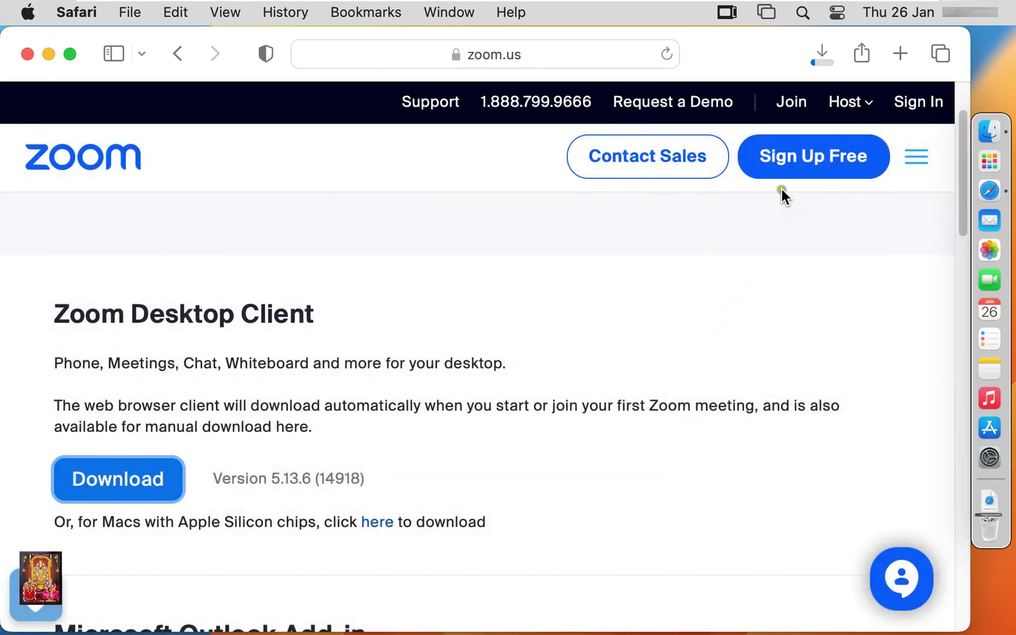
pyautogui.click(823, 56)
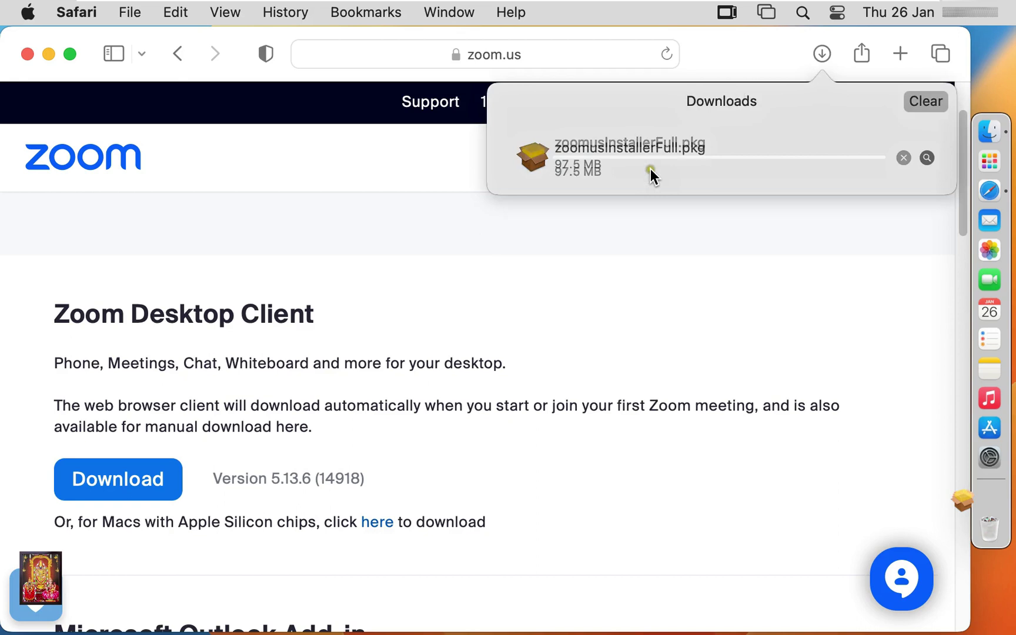
pyautogui.click(819, 53)
pyautogui.click(818, 53)
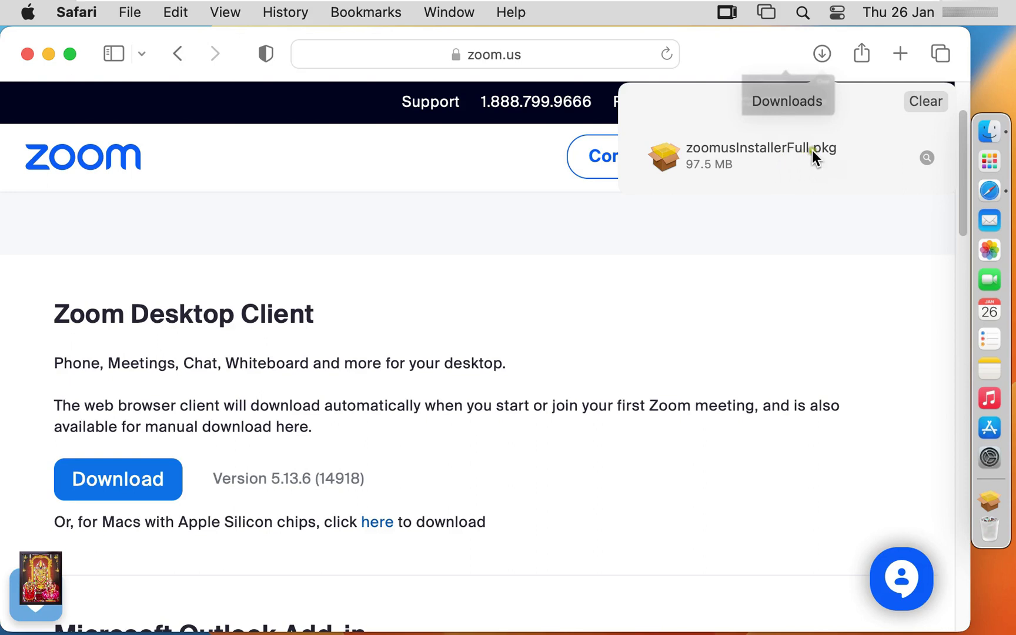
pyautogui.click(27, 54)
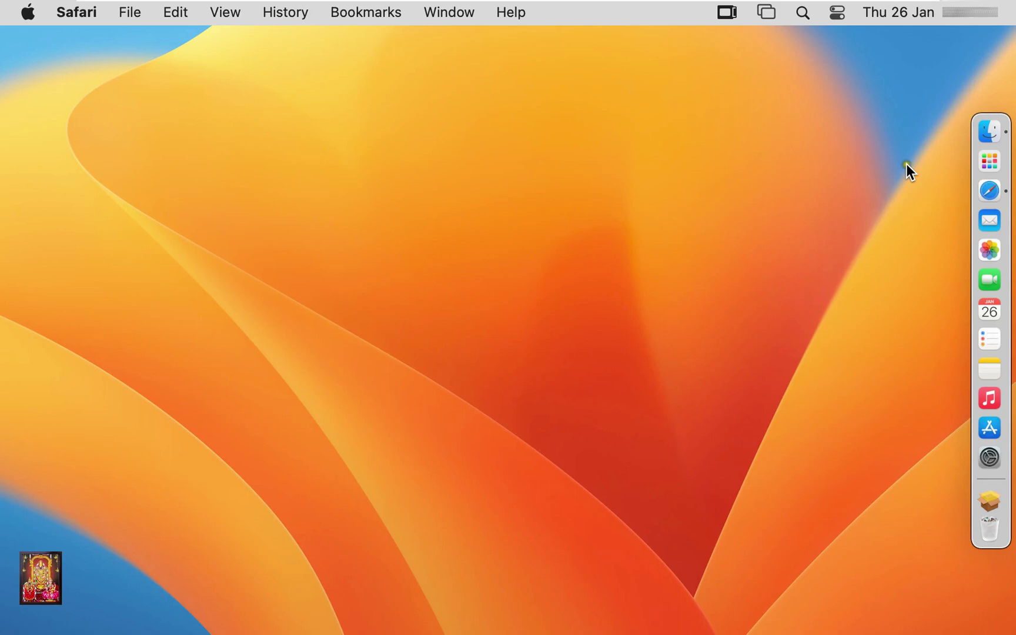
# Open zoomusInstallerFull.pkg from Downloads with Installer and close the Finder window.
pyautogui.click(990, 131)
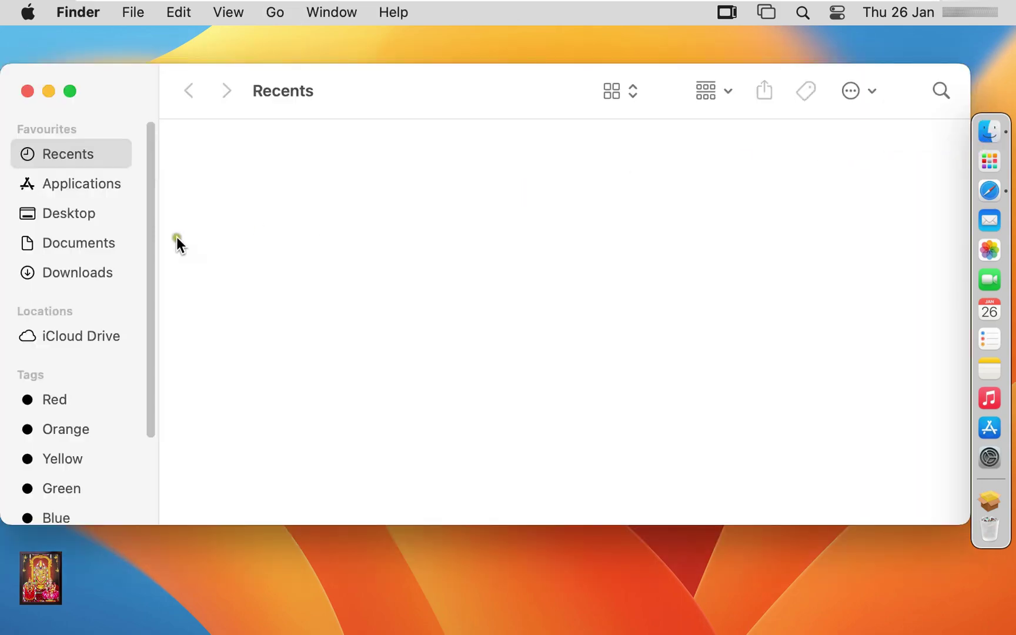
pyautogui.click(87, 269)
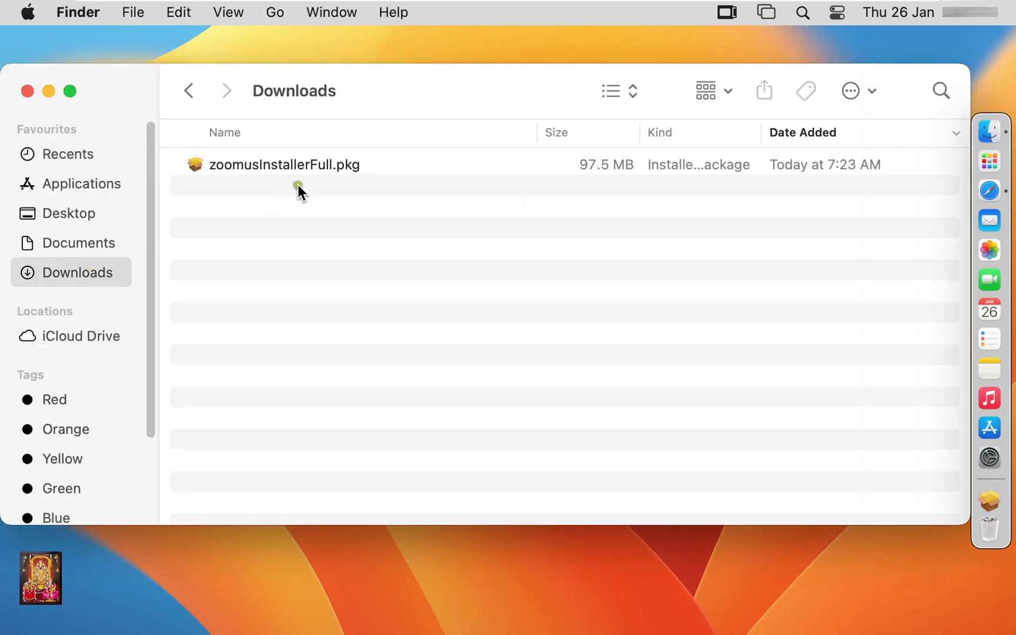
pyautogui.click(328, 164)
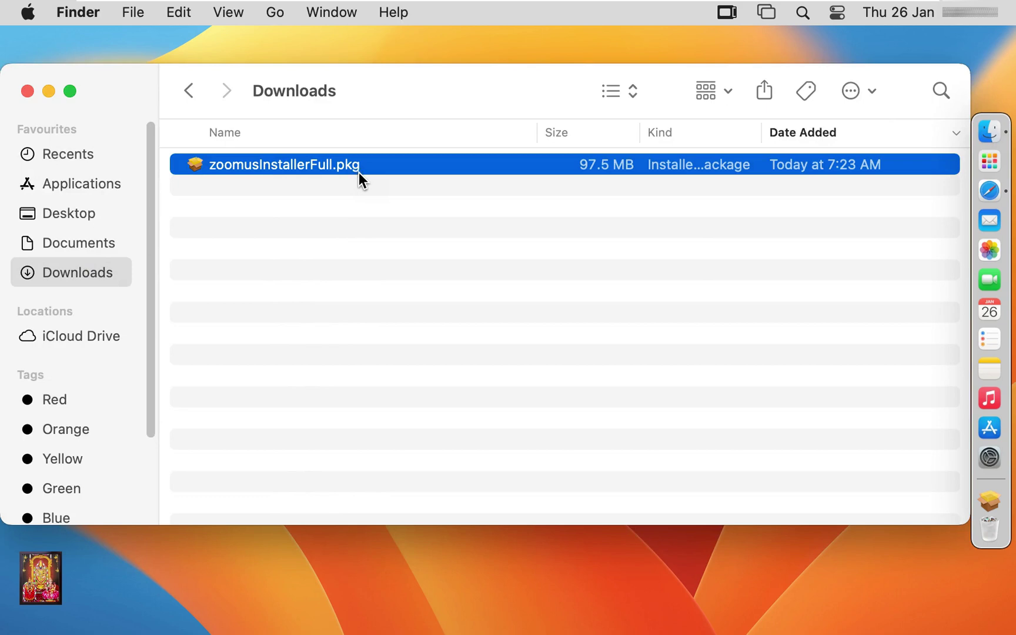
pyautogui.rightClick(349, 169)
pyautogui.moveTo(397, 205)
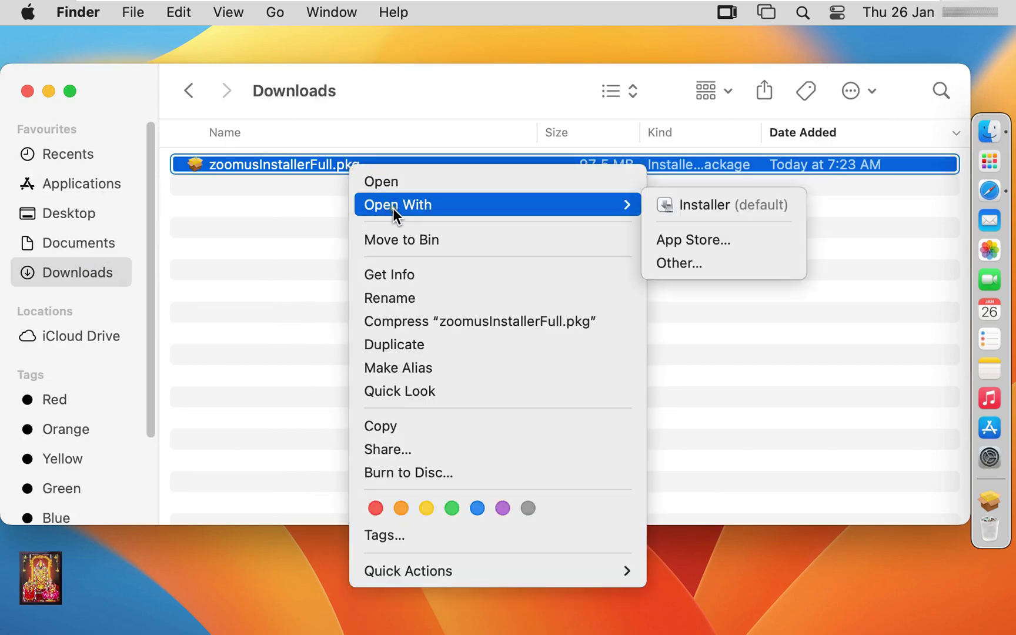
pyautogui.click(696, 205)
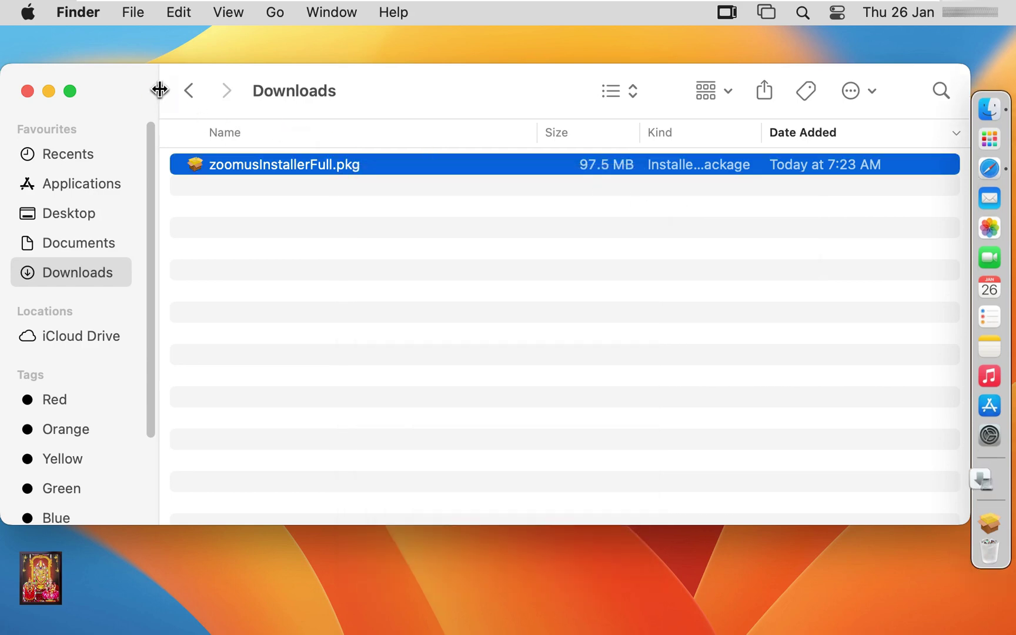
pyautogui.click(26, 90)
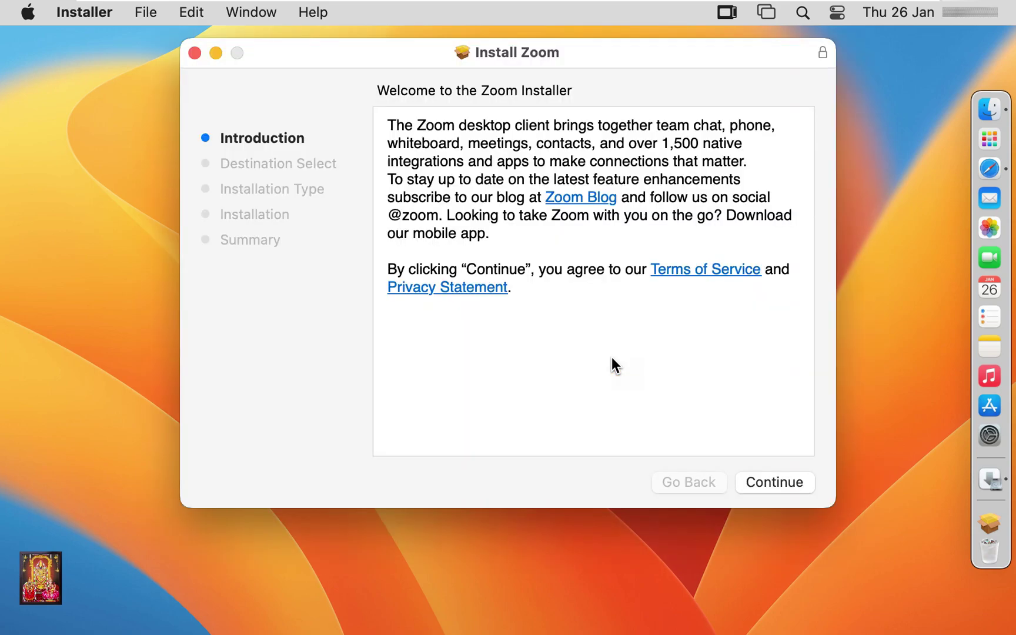
# Continue past the introduction and install Zoom, authorising with the admin password.
pyautogui.click(767, 479)
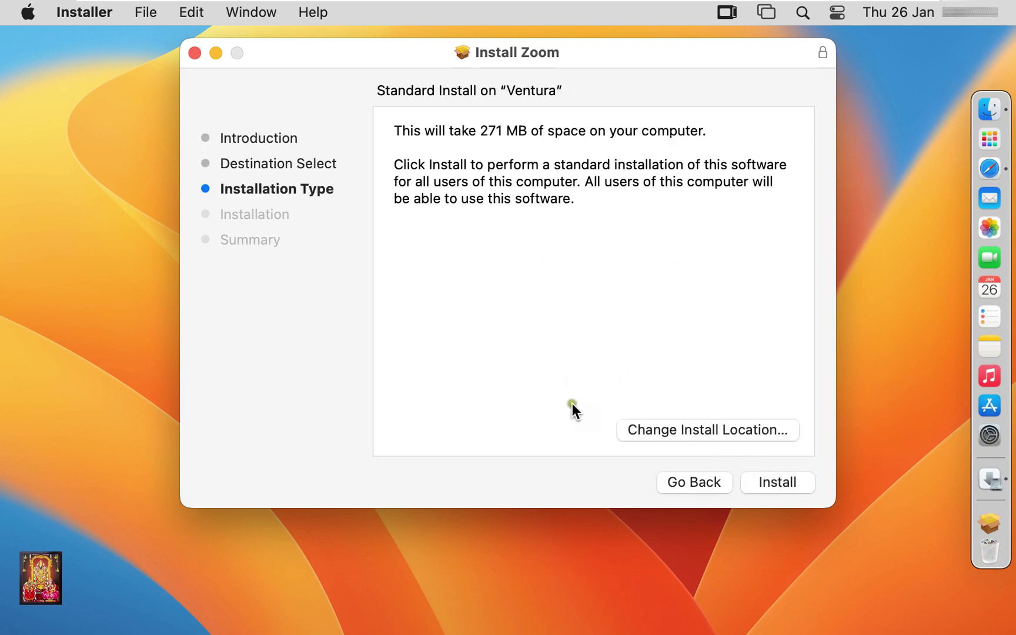
pyautogui.click(764, 482)
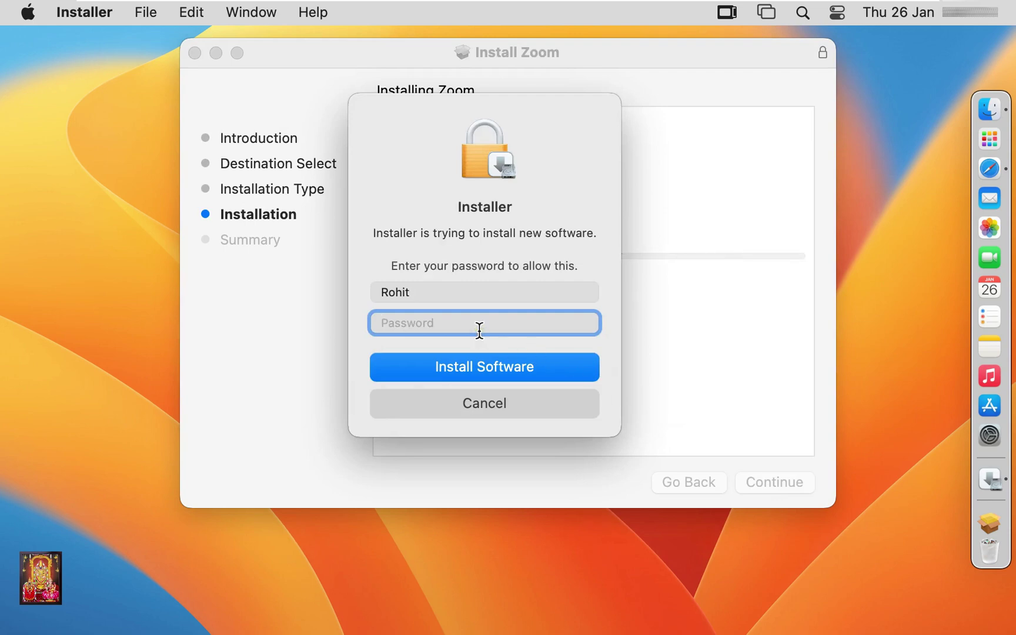
pyautogui.write('*******')
pyautogui.click(490, 367)
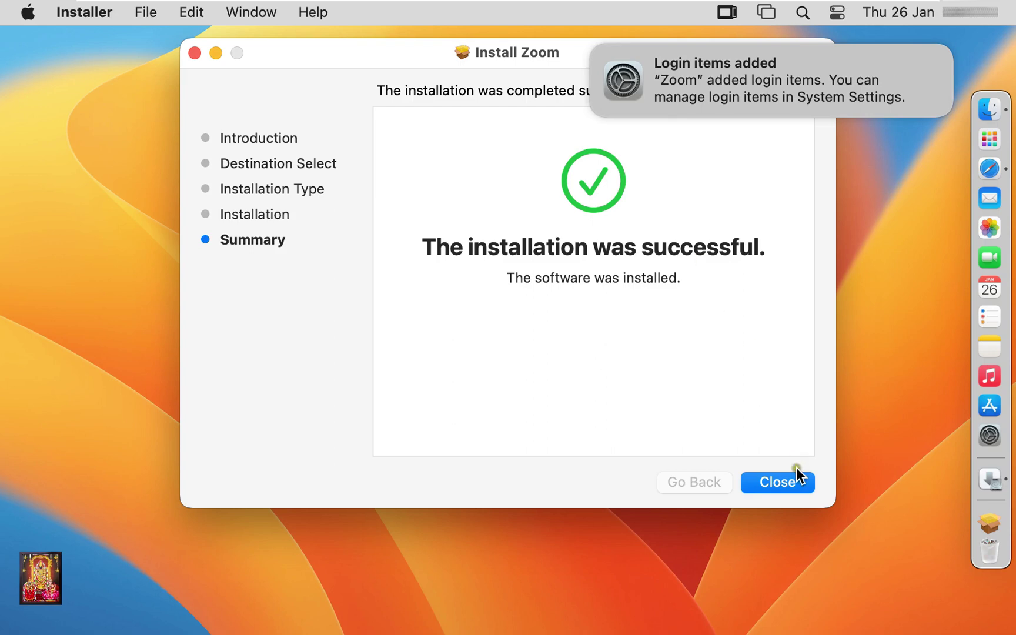
# Close Installer keeping the package, and dismiss the login-items and Zoom notification banners.
pyautogui.click(789, 487)
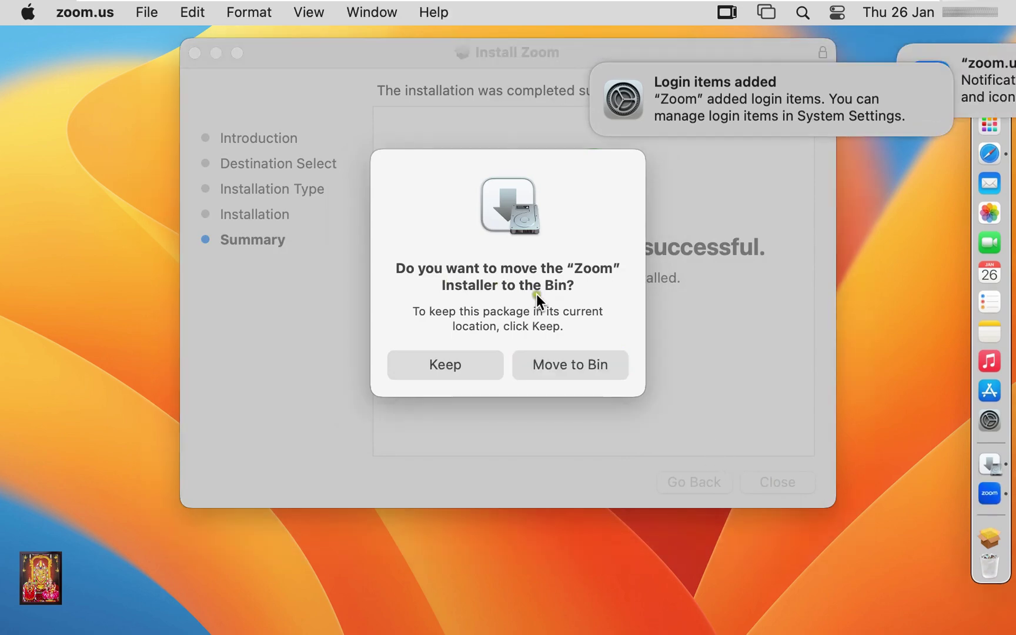
pyautogui.click(470, 365)
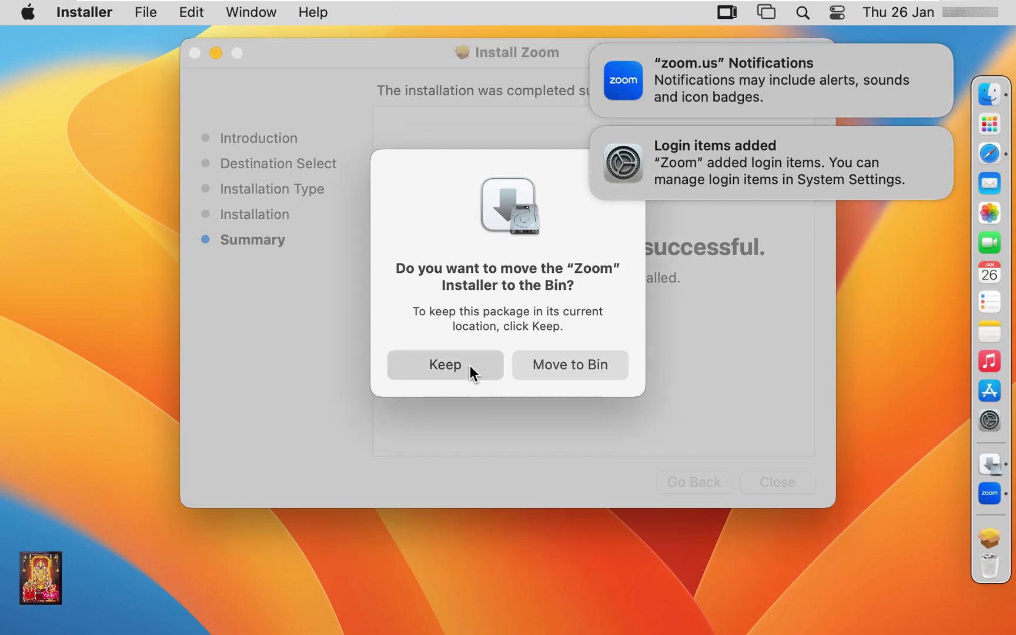
pyautogui.click(471, 366)
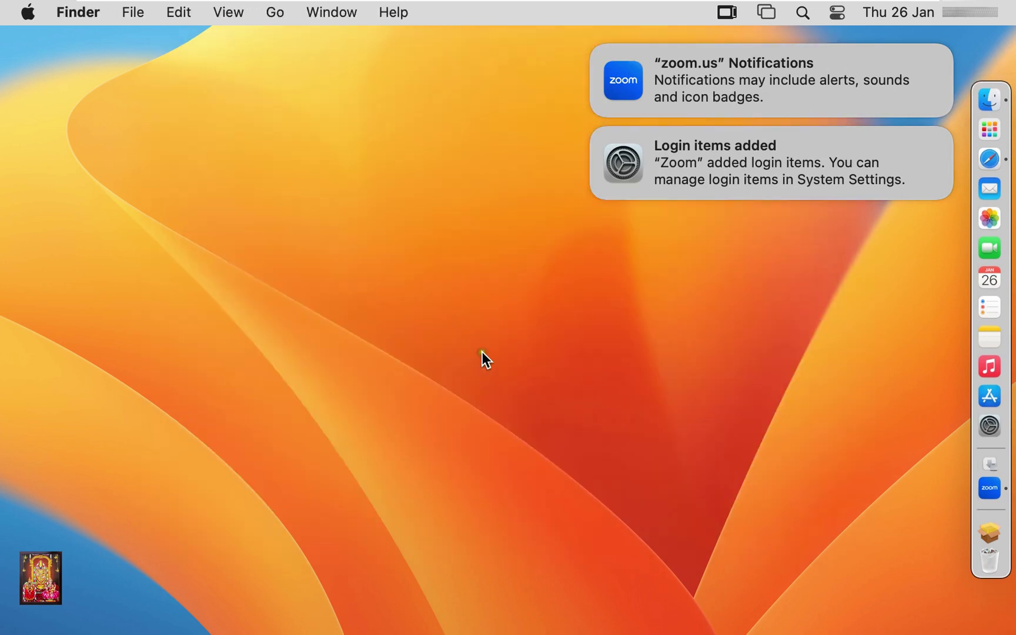
pyautogui.moveTo(770, 163)
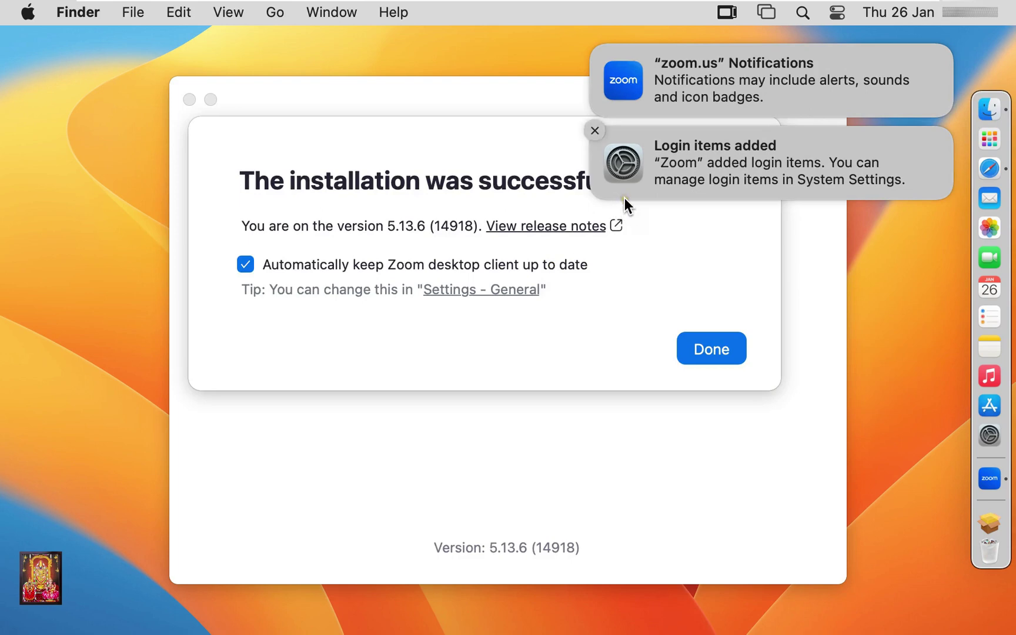
pyautogui.click(593, 132)
pyautogui.click(605, 48)
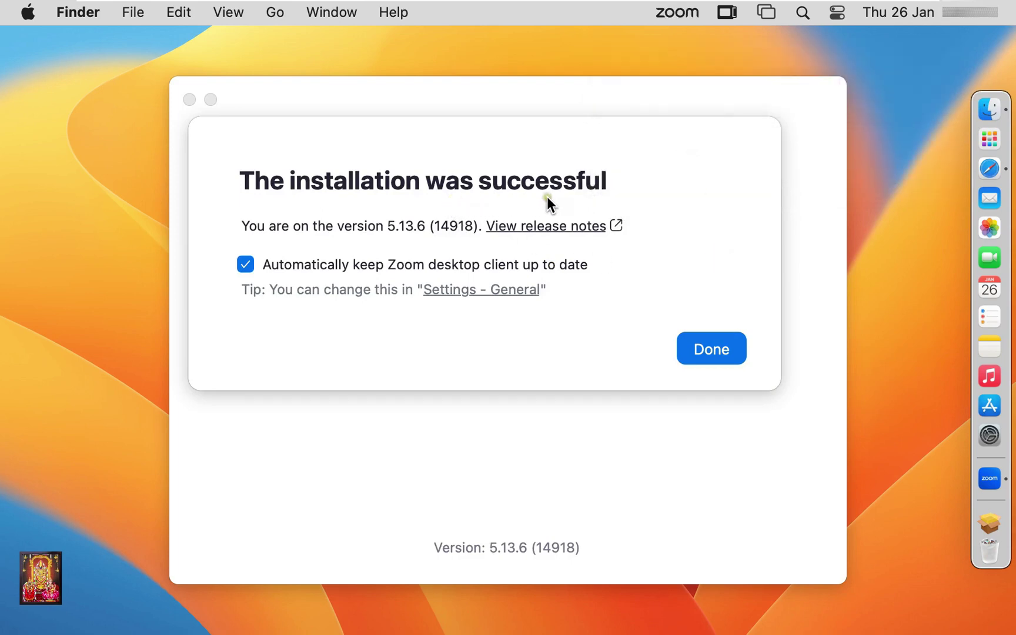
# Close the success message, grant microphone access in Join Meeting, then cancel joining.
pyautogui.click(712, 349)
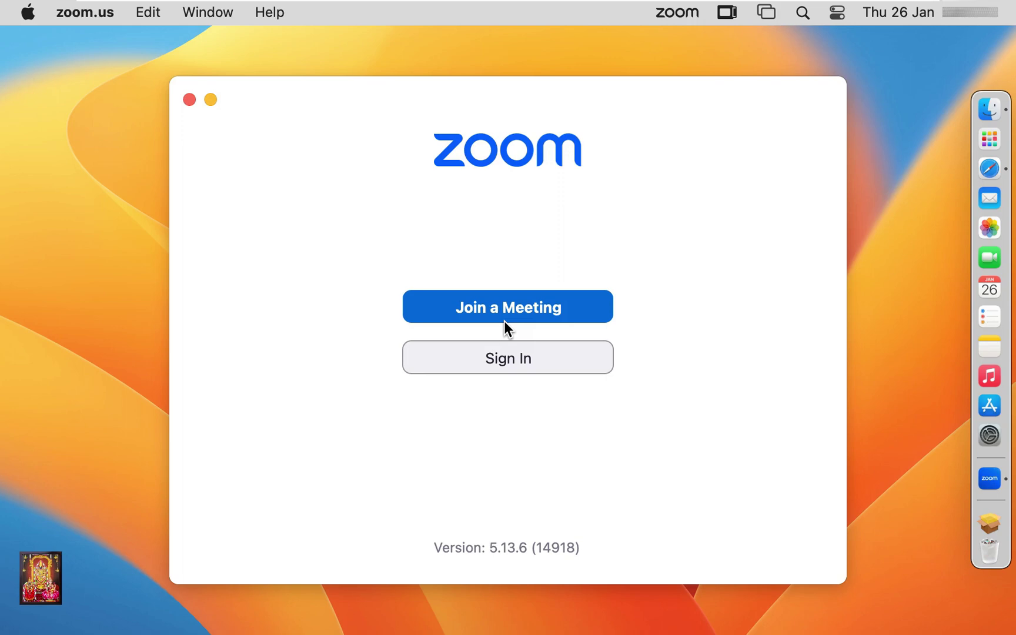
pyautogui.click(505, 310)
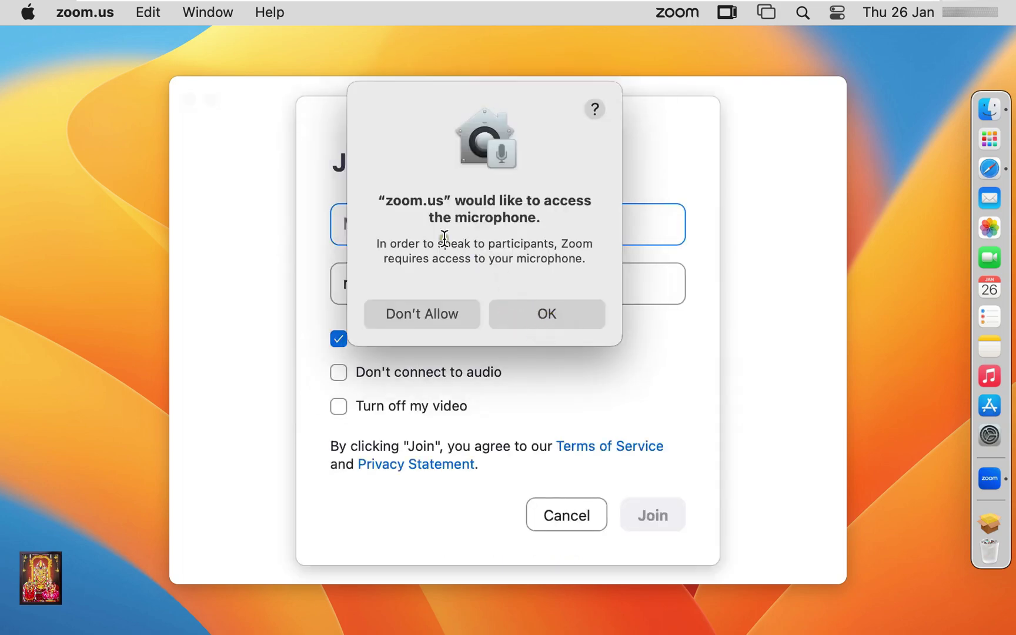
pyautogui.click(547, 315)
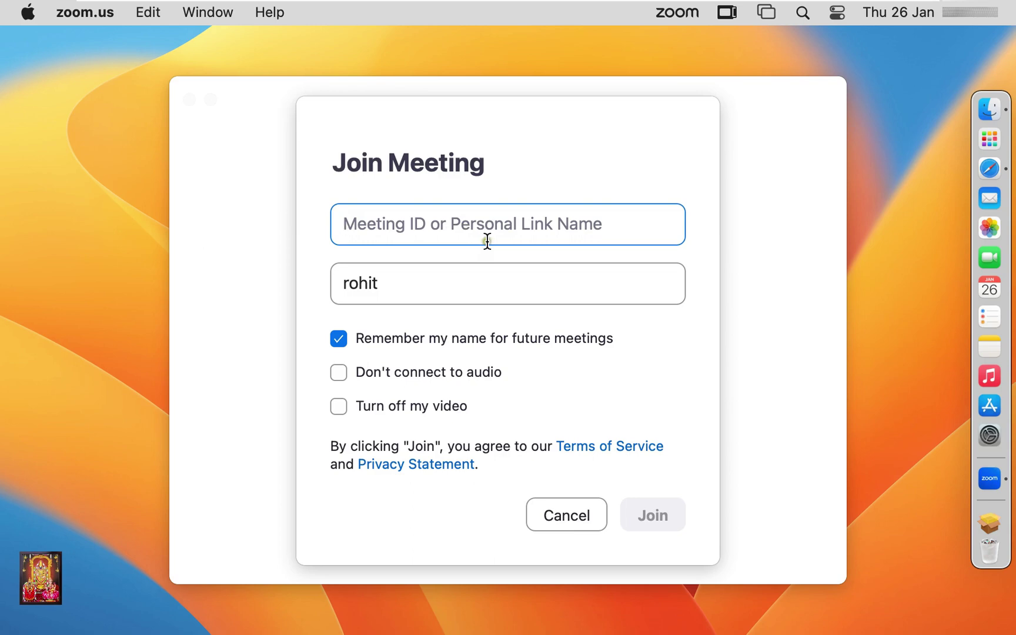
pyautogui.click(573, 514)
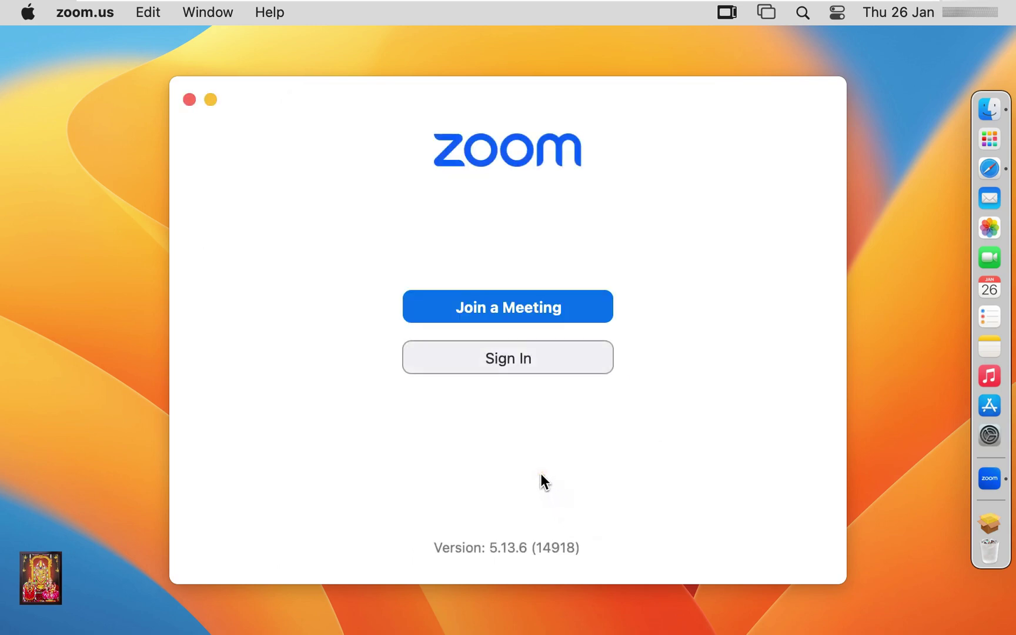
# Choose Sign In on the Zoom start screen.
pyautogui.click(498, 364)
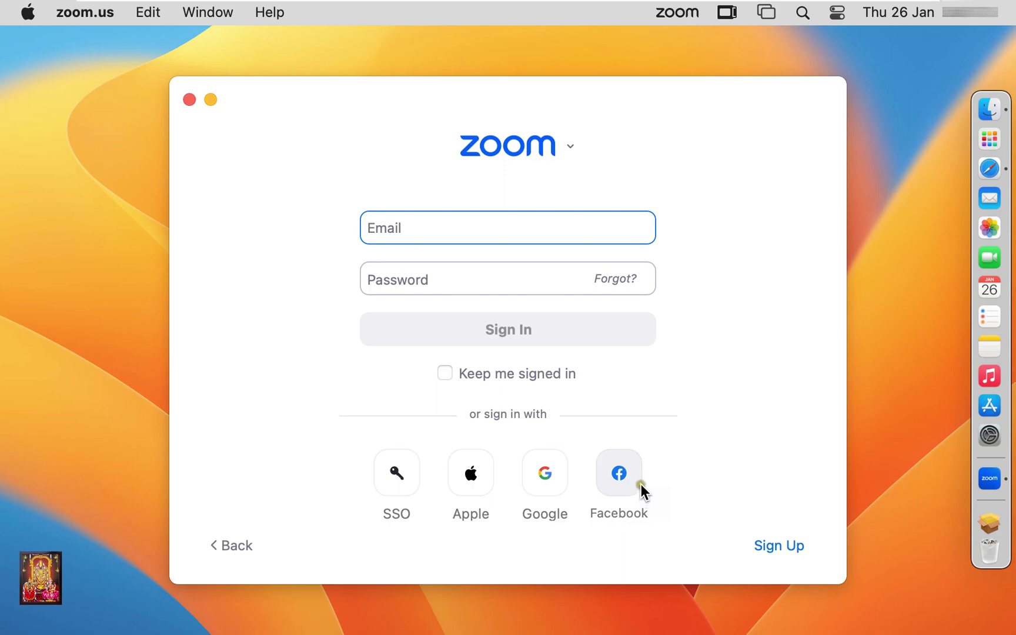
# Open Zoom's online sign-up, enter birth year 1985, and toggle the Basic account details.
pyautogui.click(787, 544)
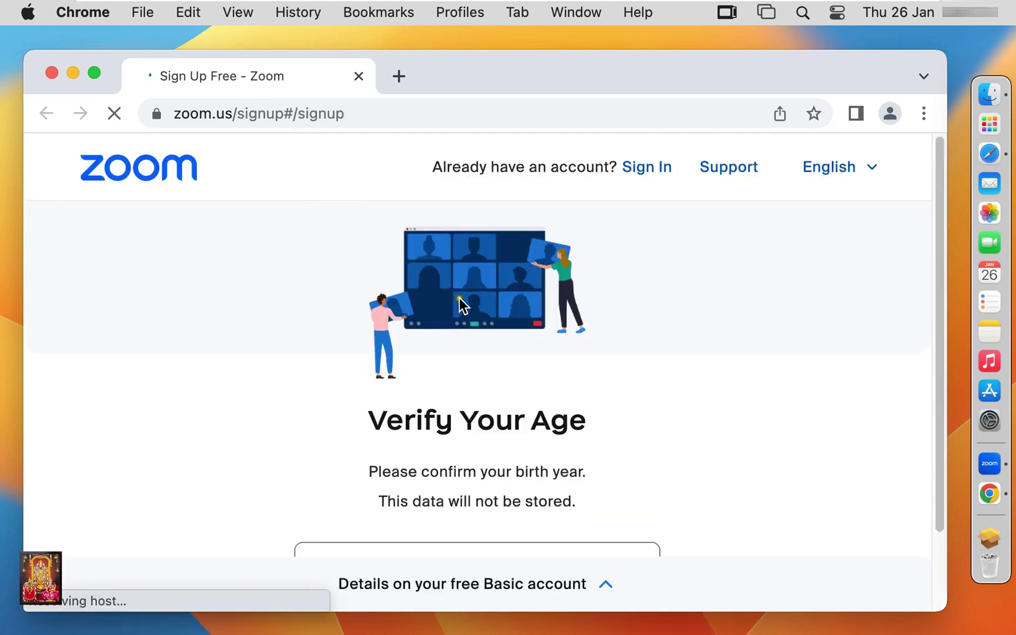
pyautogui.scroll(-3, 503, 332)
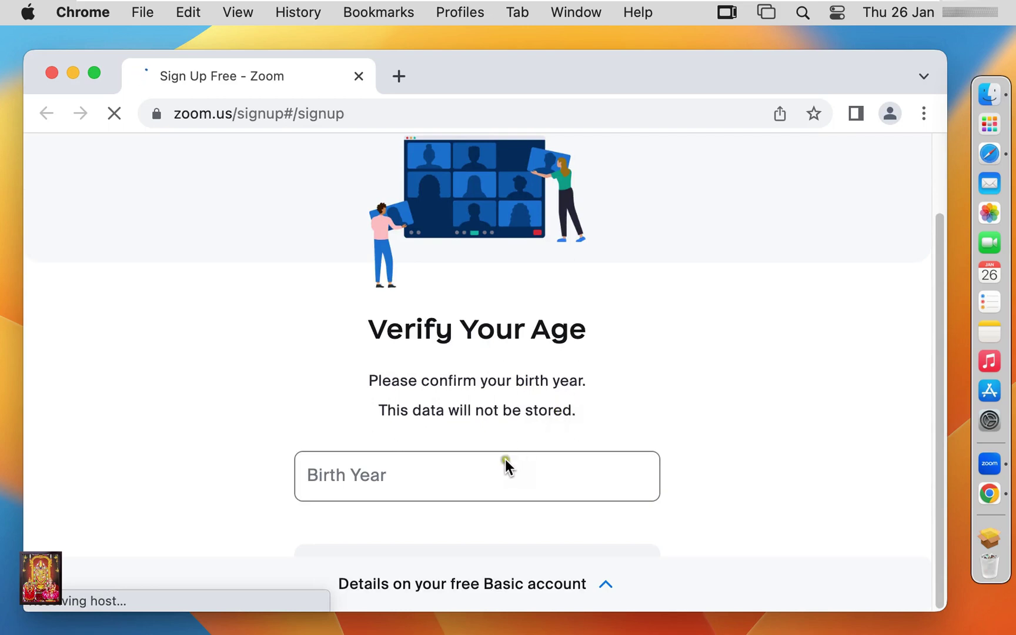
pyautogui.click(437, 476)
pyautogui.write('198')
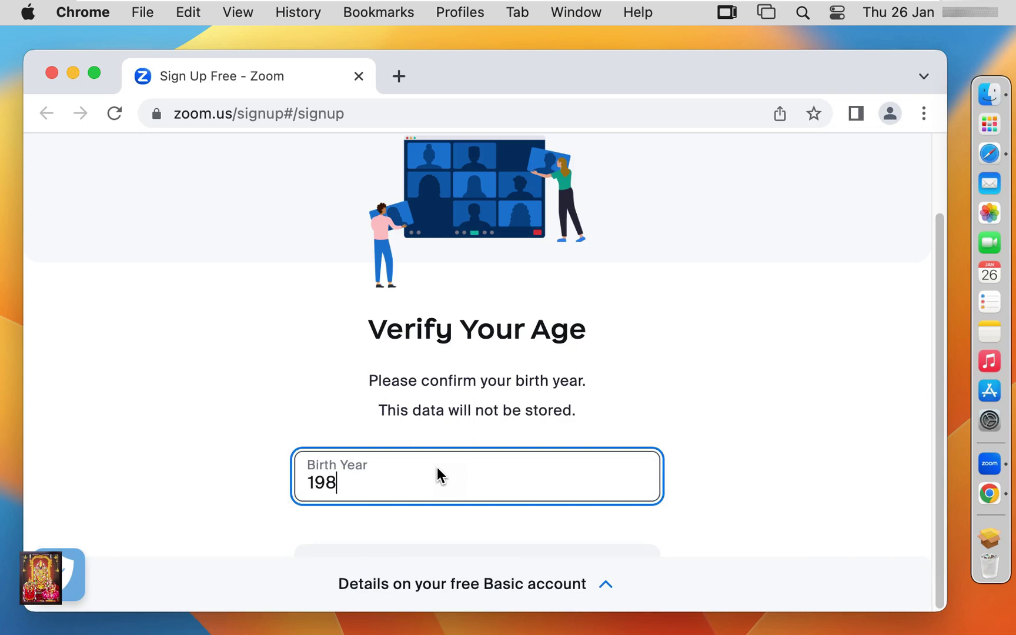
pyautogui.write('5')
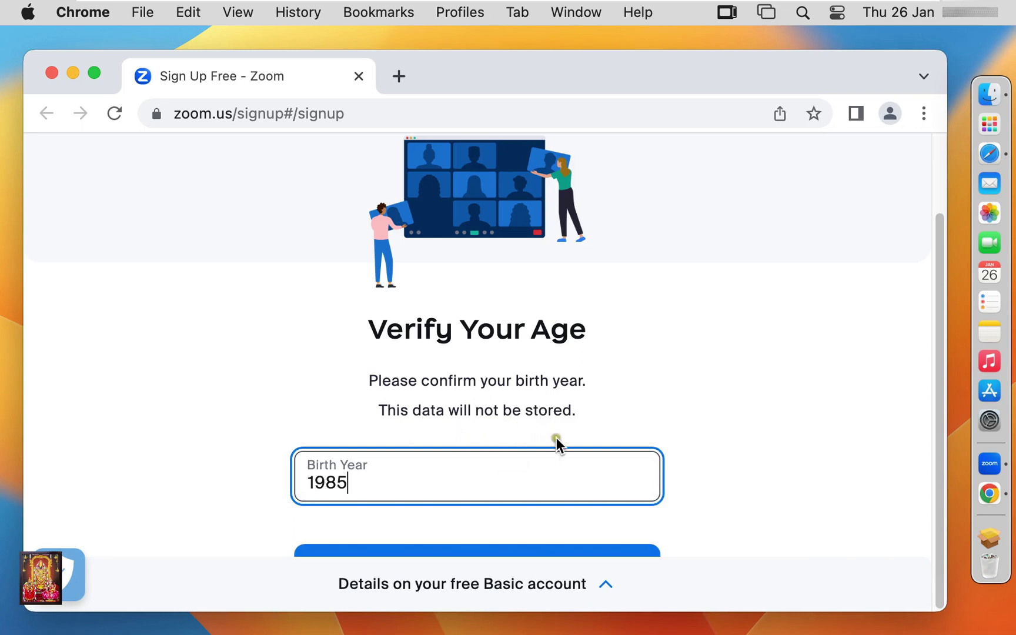
pyautogui.click(608, 586)
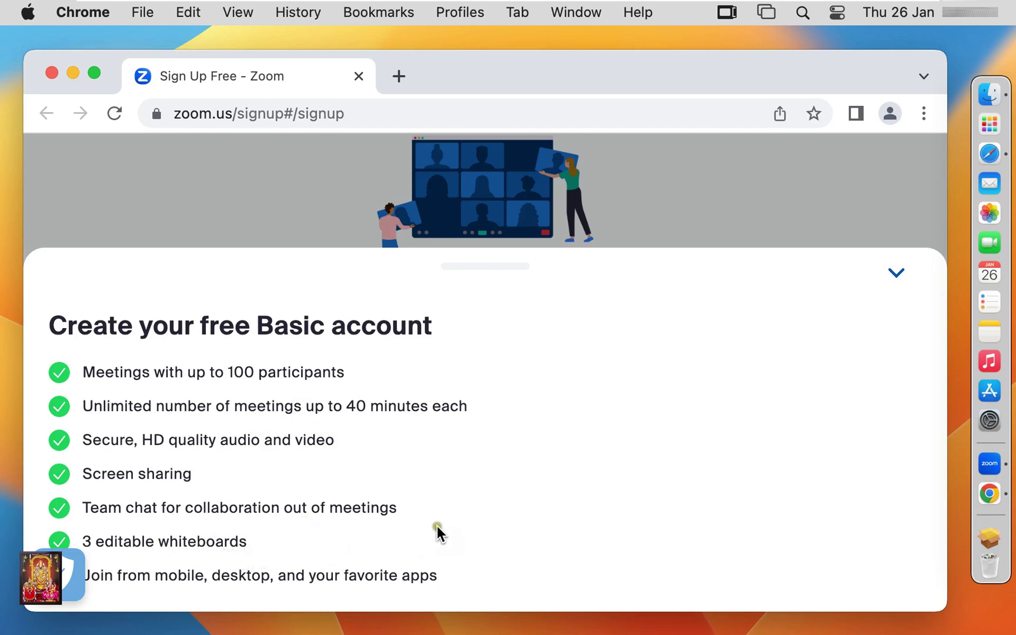
pyautogui.click(897, 273)
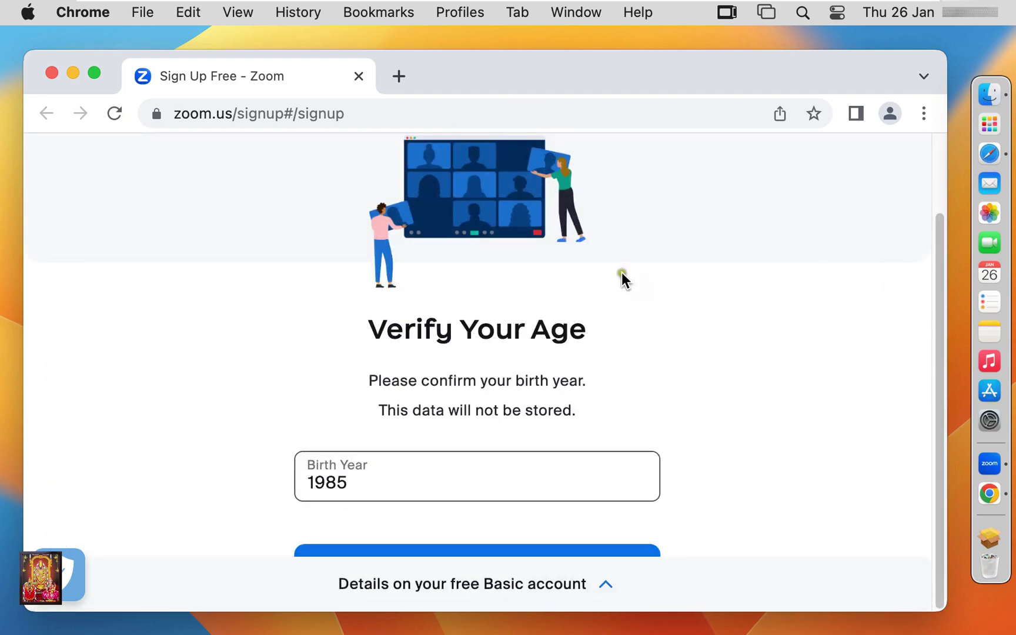
# Make Chrome full screen, submit the birth year, and focus the Email Address field.
pyautogui.click(96, 73)
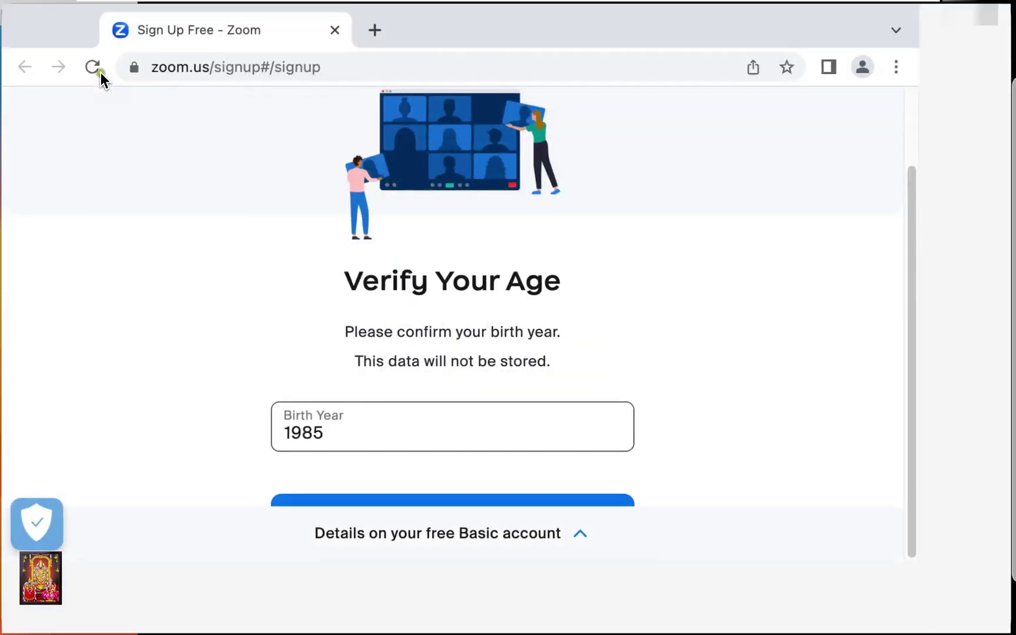
pyautogui.click(645, 579)
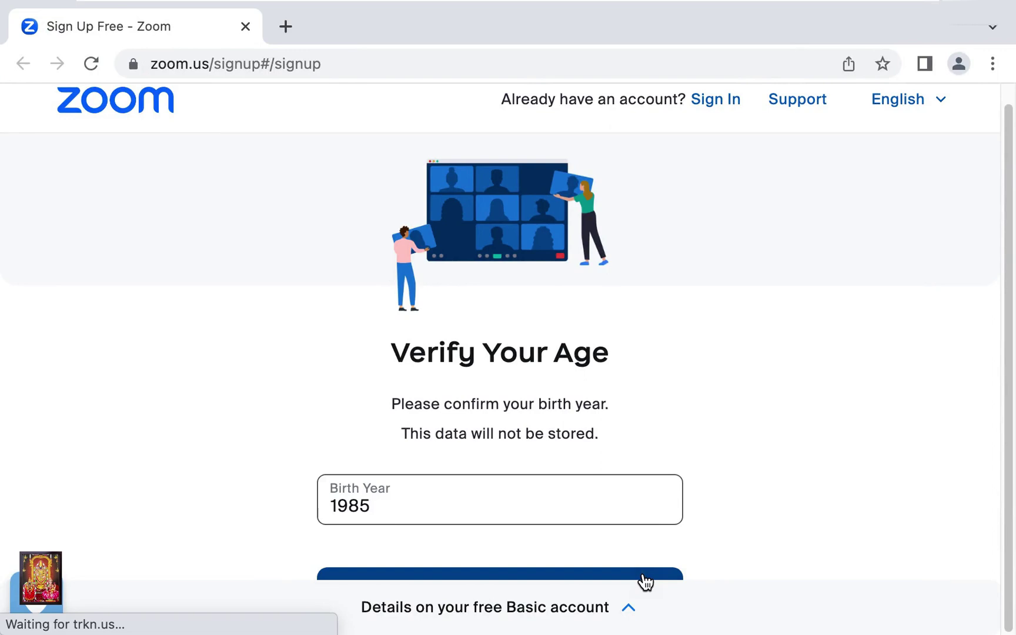
pyautogui.click(419, 433)
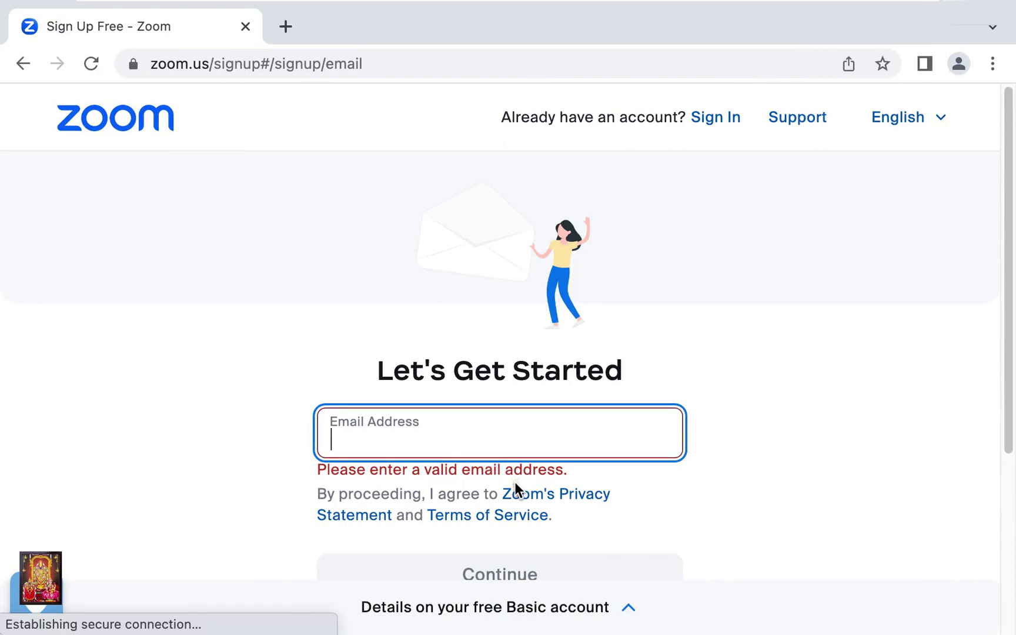
pyautogui.moveTo(165, 6)
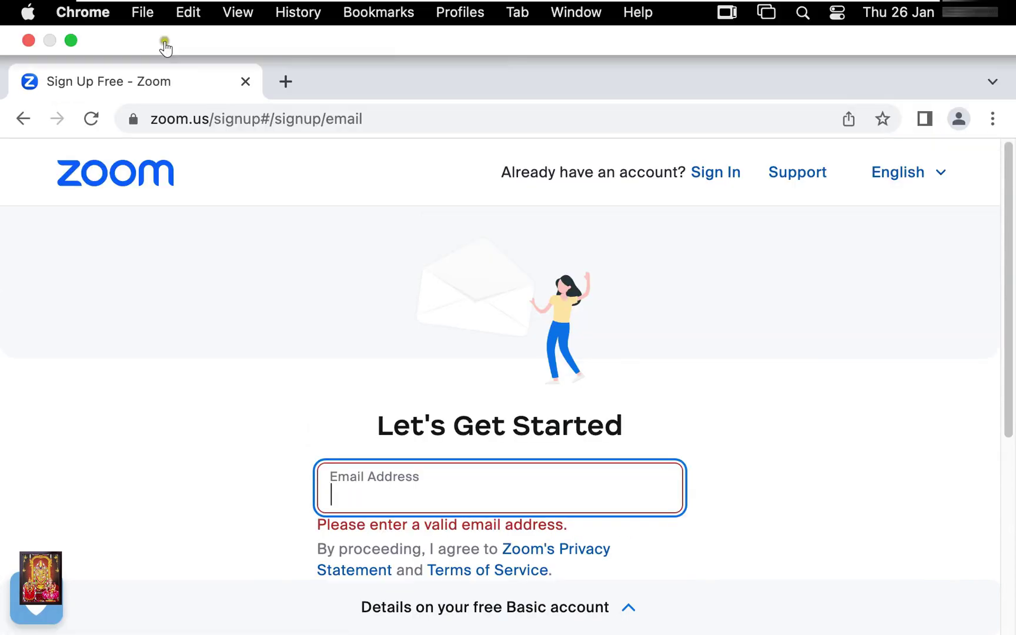
# Close the Chrome sign-up window and choose Google sign-in in Zoom.
pyautogui.click(29, 41)
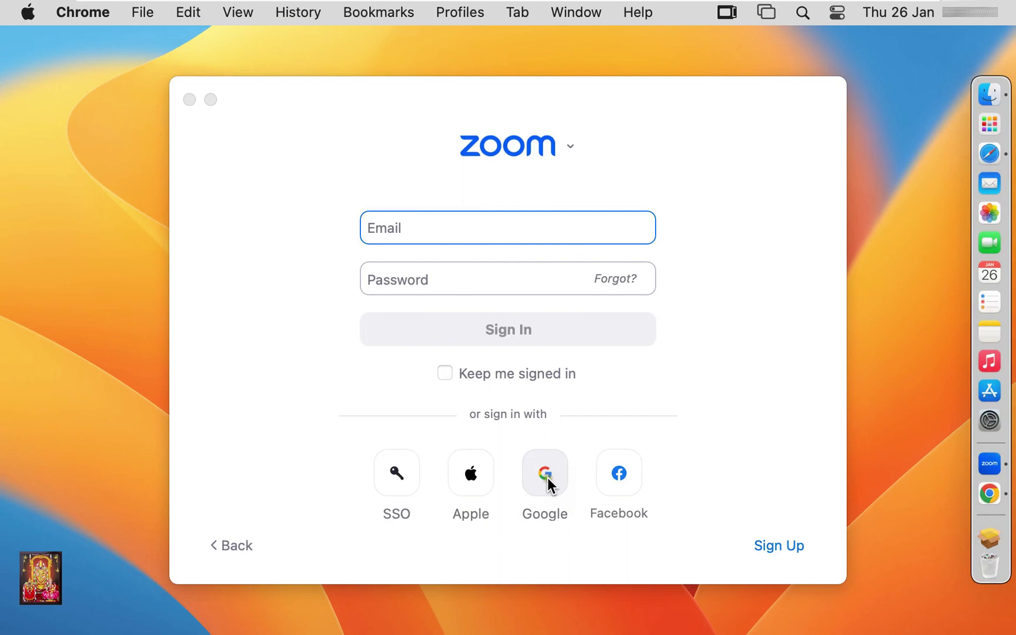
pyautogui.click(548, 477)
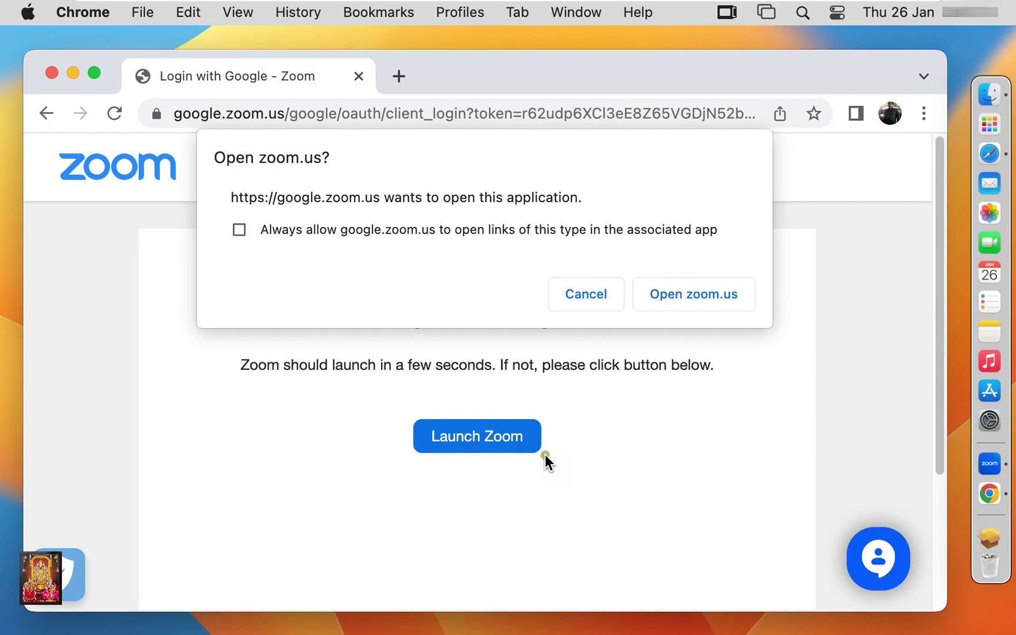
# Accept Chrome's Open zoom.us prompt to hand the Google sign-in to the Zoom app.
pyautogui.click(721, 294)
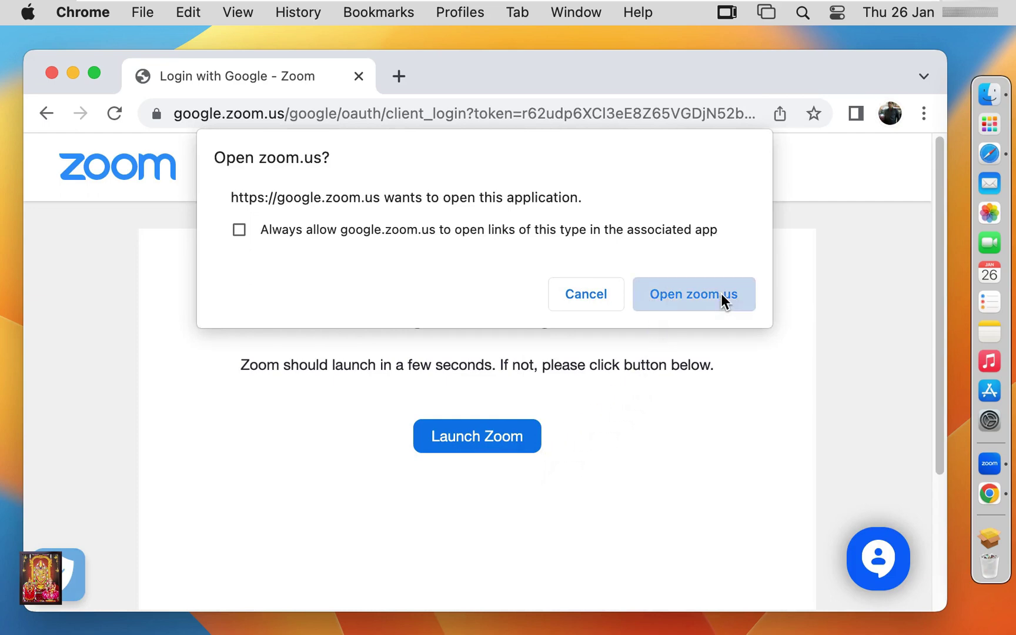